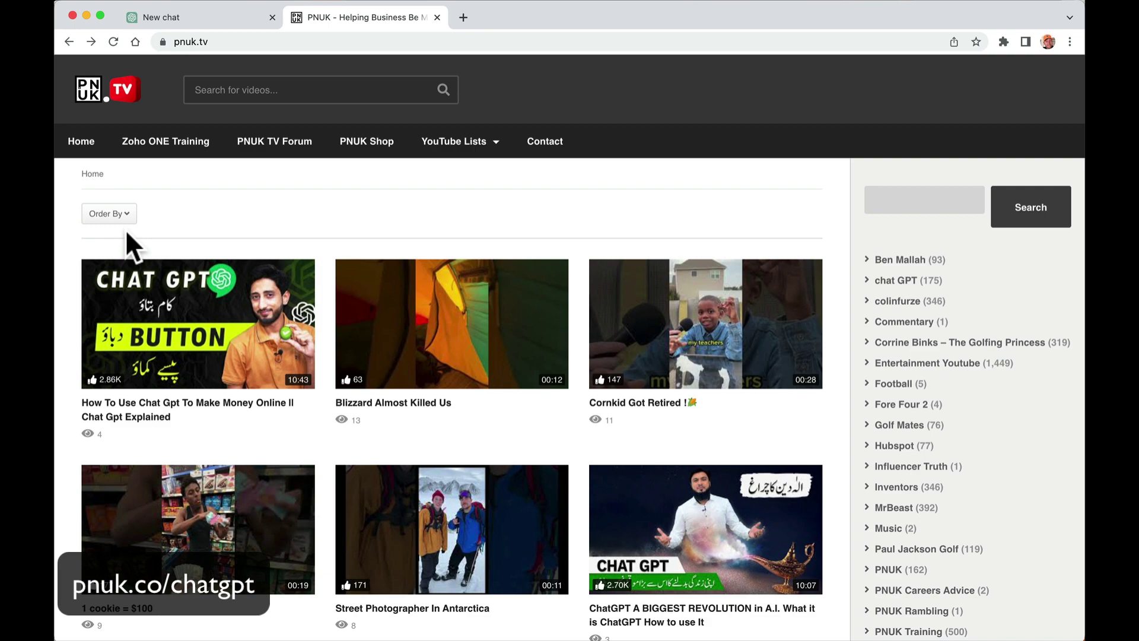
Read the '51 Golf YouTube Video Ideas' article on pnuk.tv and return to the grid.
scroll(126, 229, down, 5)
scroll(130, 248, down, 6)
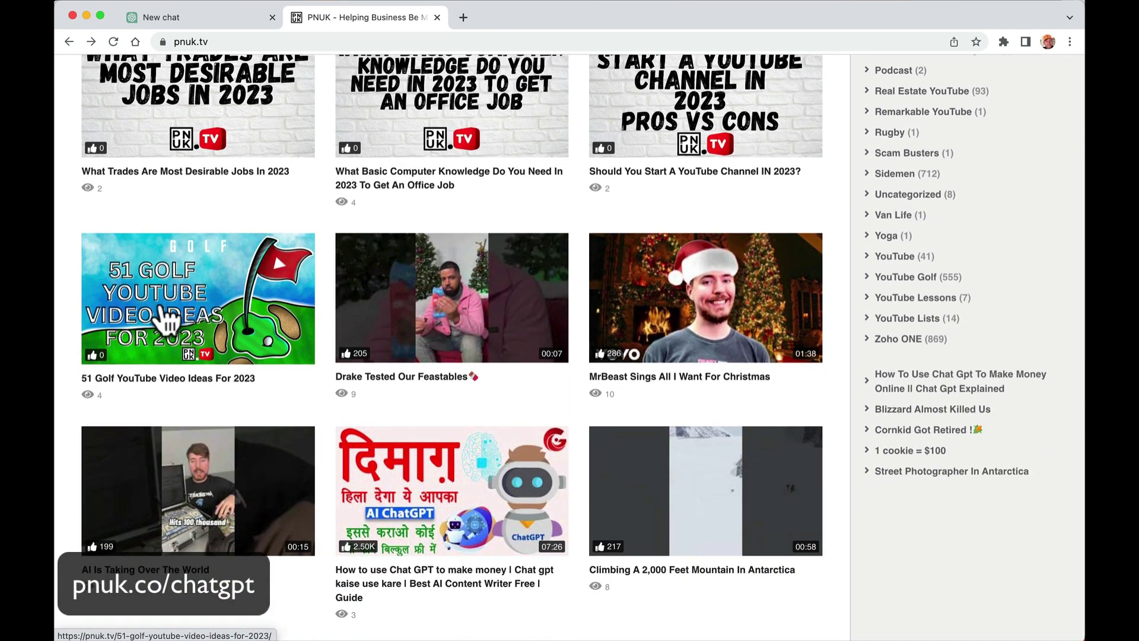
click(168, 320)
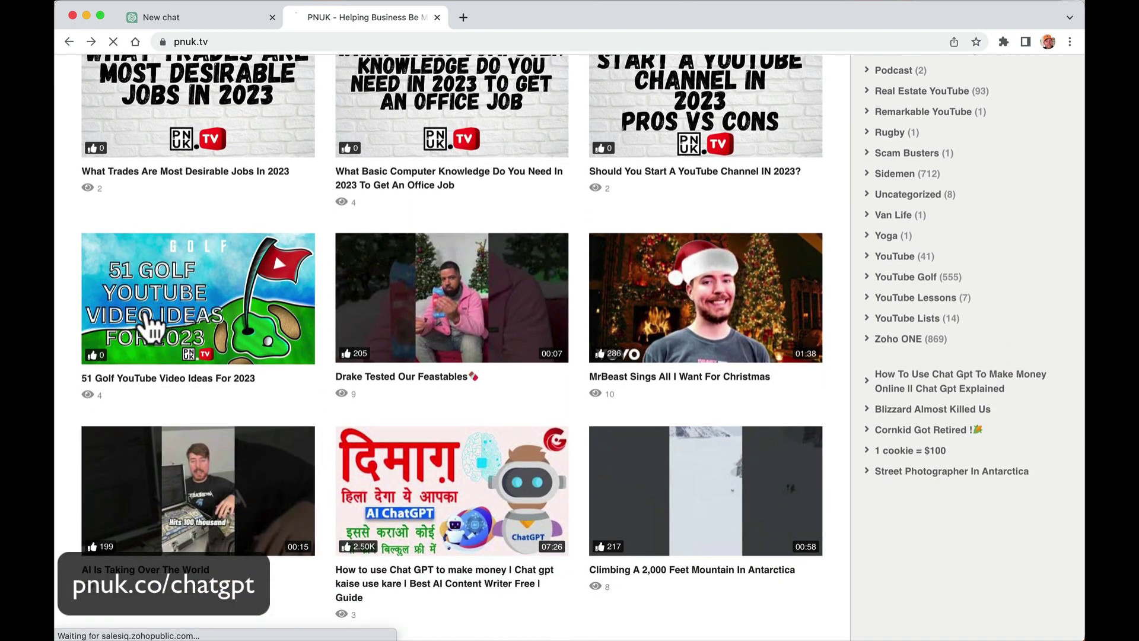
scroll(142, 363, down, 20)
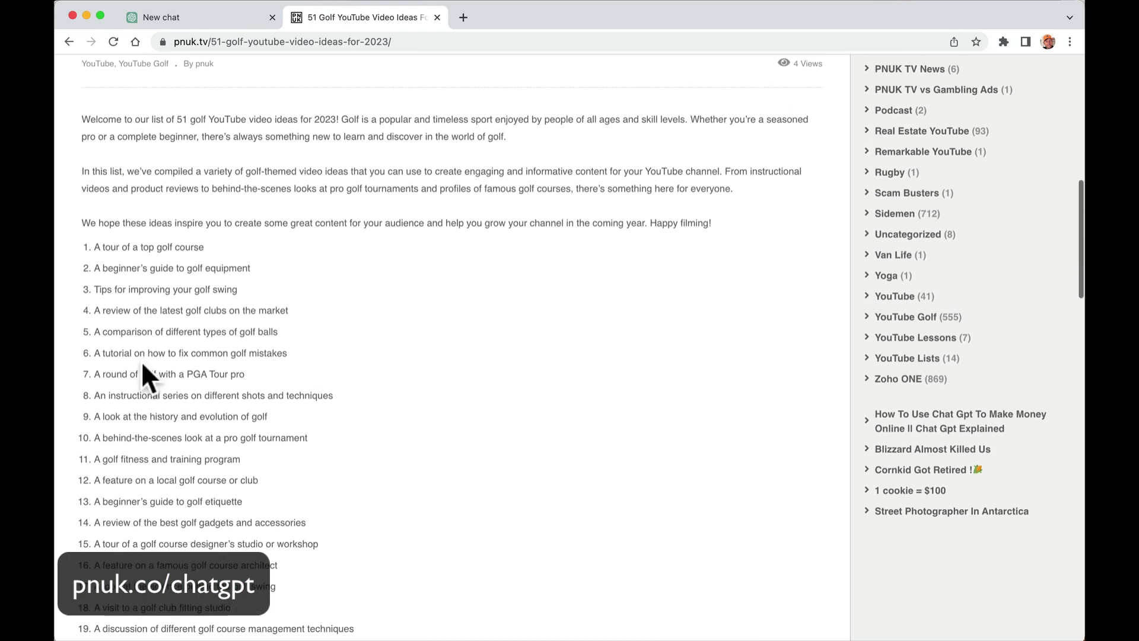
scroll(142, 367, down, 15)
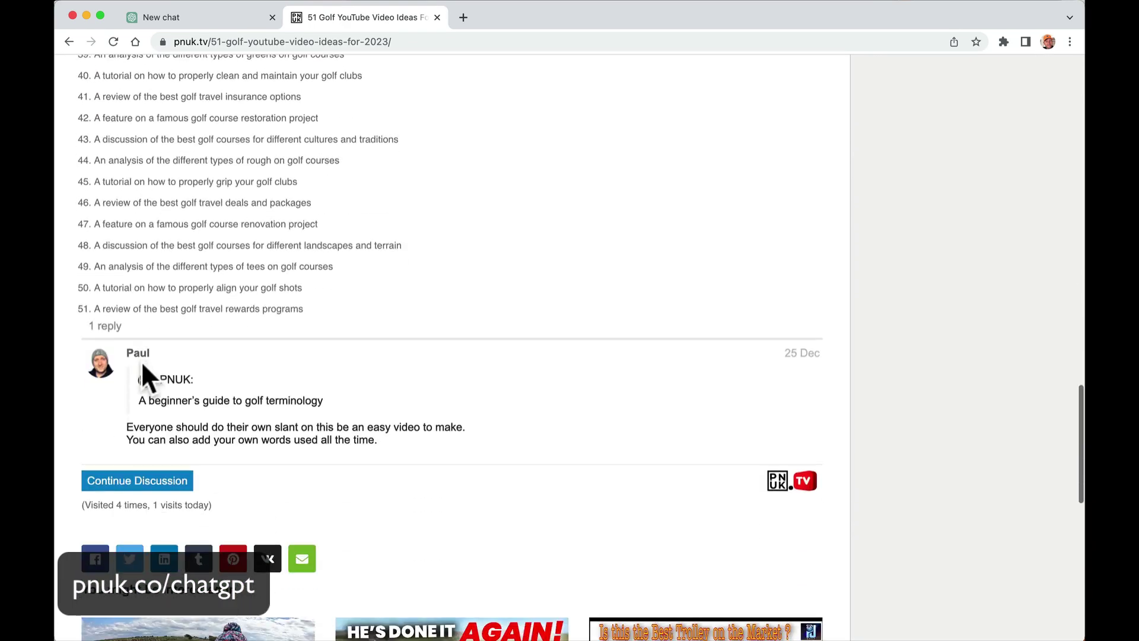
key(super+bracketleft)
Read the 'Golf YouTube Tips for Beginner Creators' article, then switch to the new ChatGPT chat.
scroll(142, 365, down, 15)
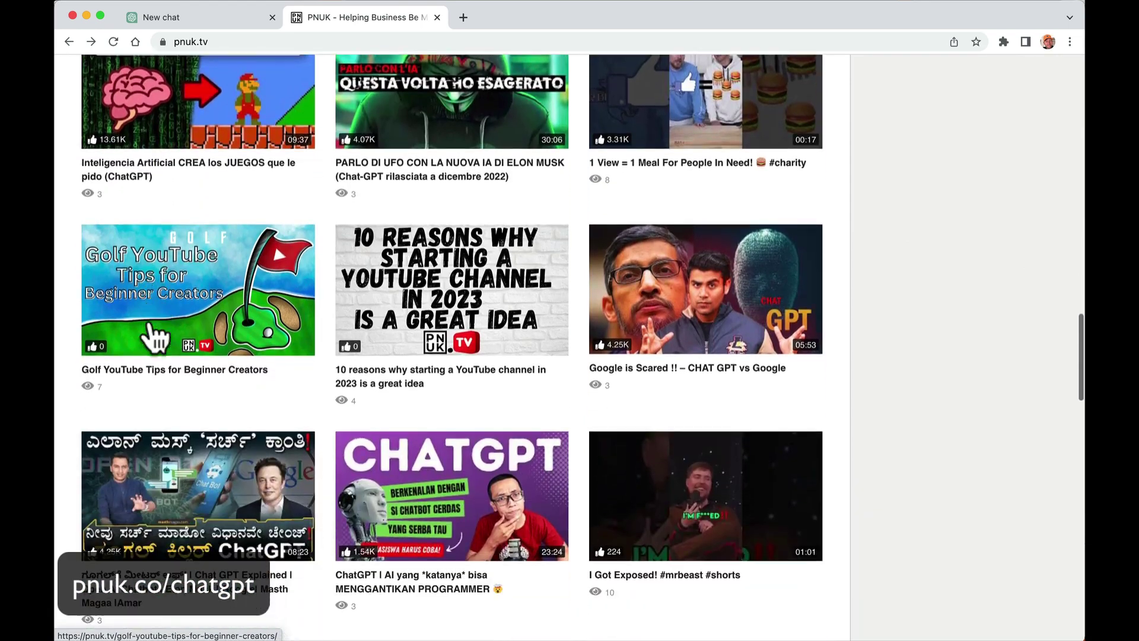
click(158, 303)
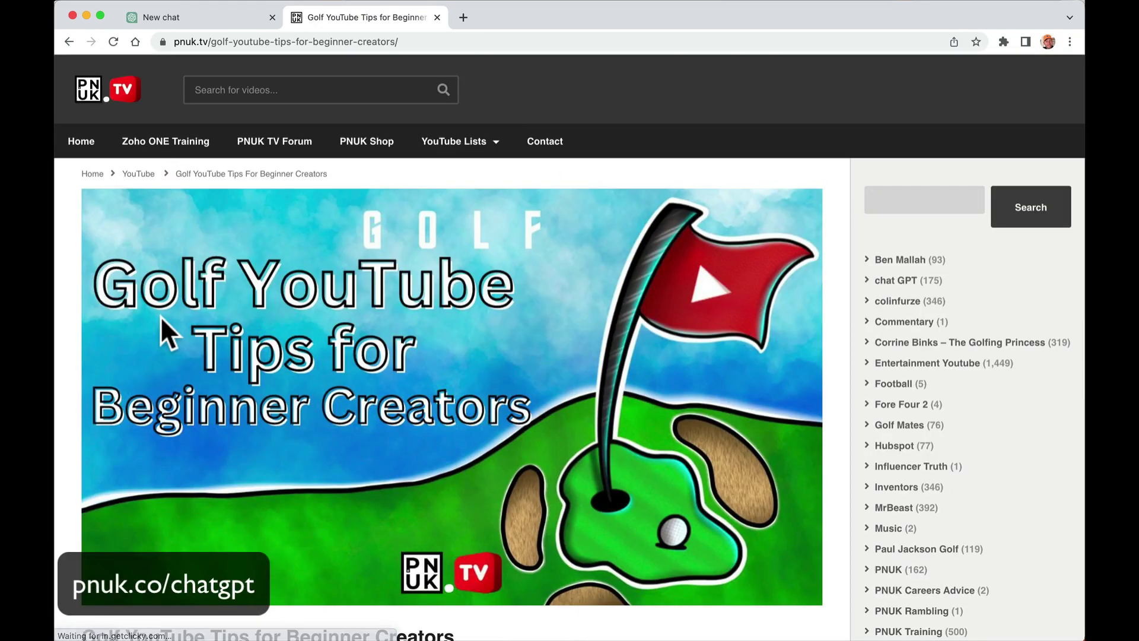
scroll(162, 321, down, 7)
scroll(161, 320, down, 3)
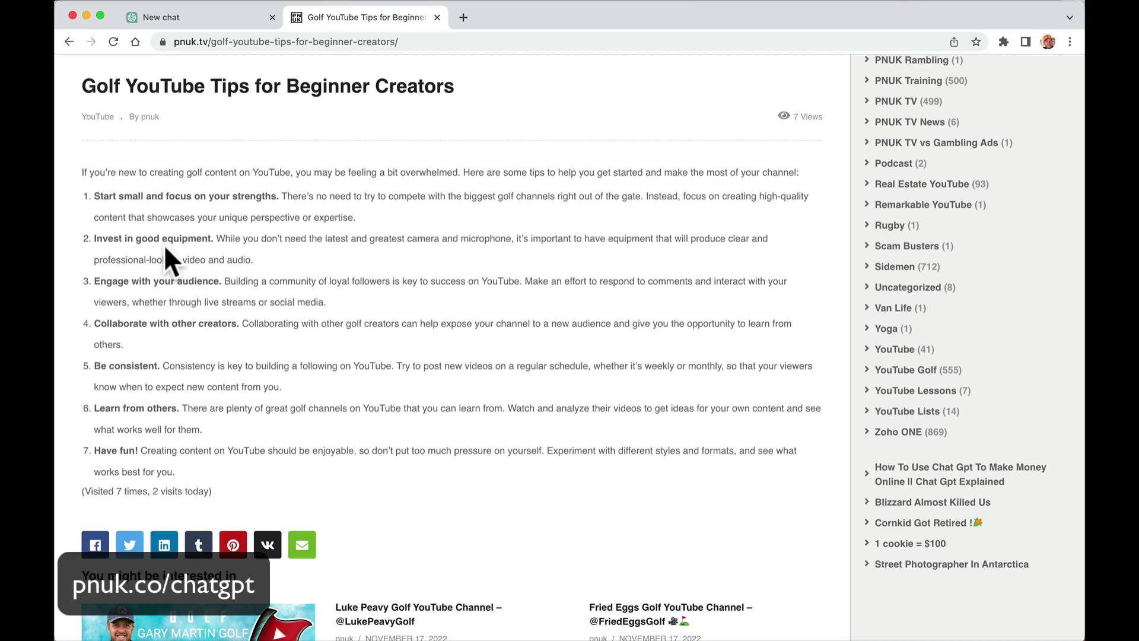
click(173, 16)
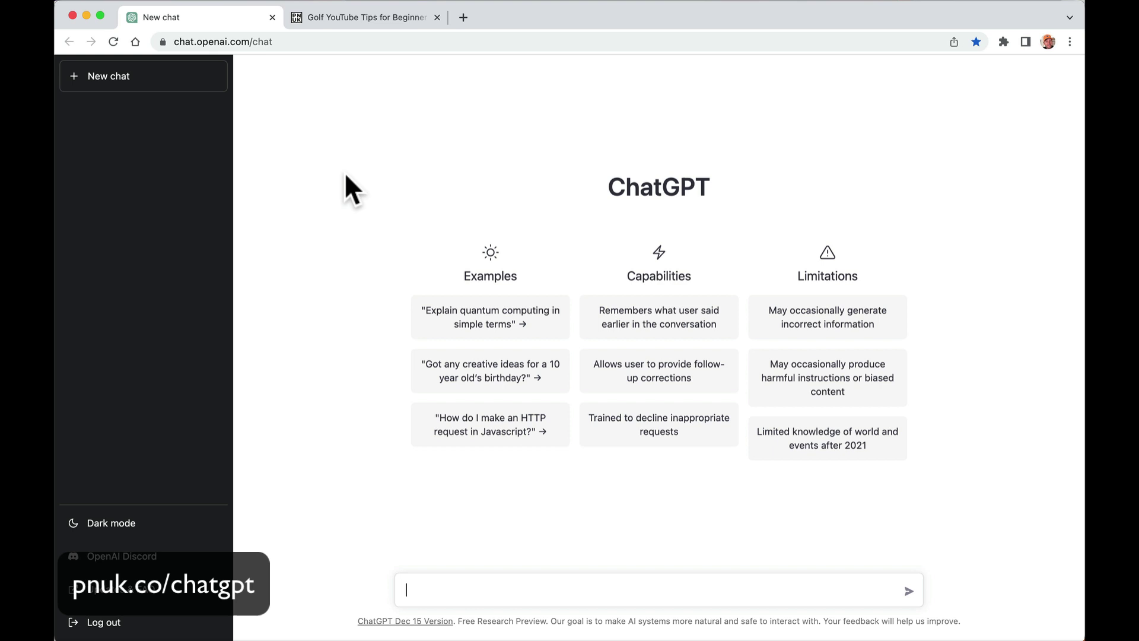
Ask ChatGPT 'Give me some ideas for golf youtube videos in 2023'.
text(Give me some ideas for)
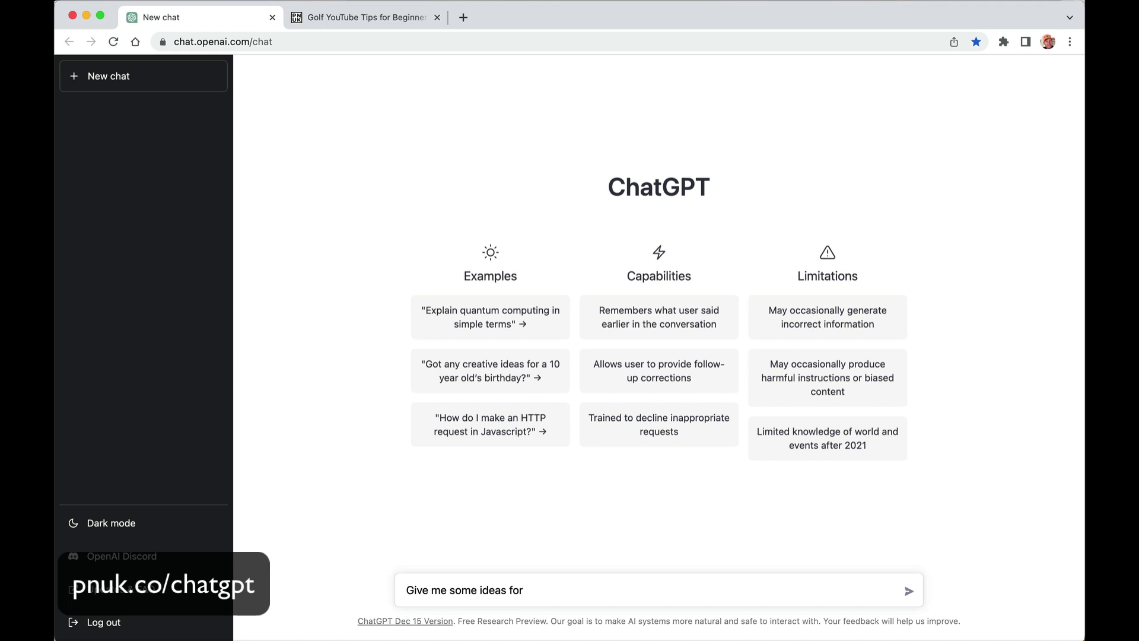
text( golf youtube videos in 2023)
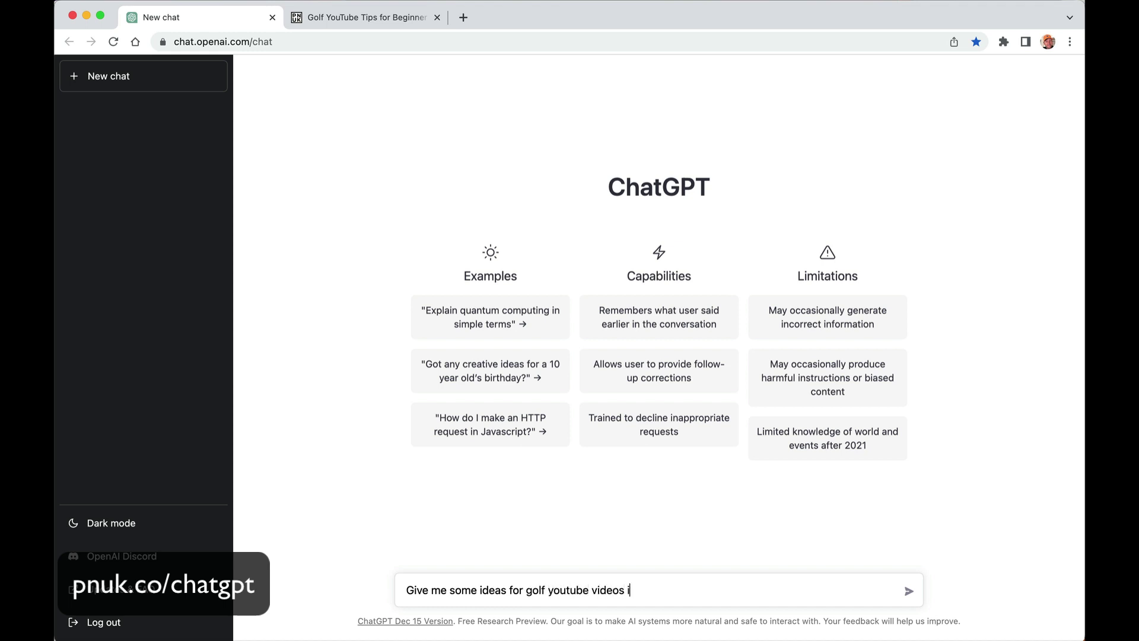
key(Return)
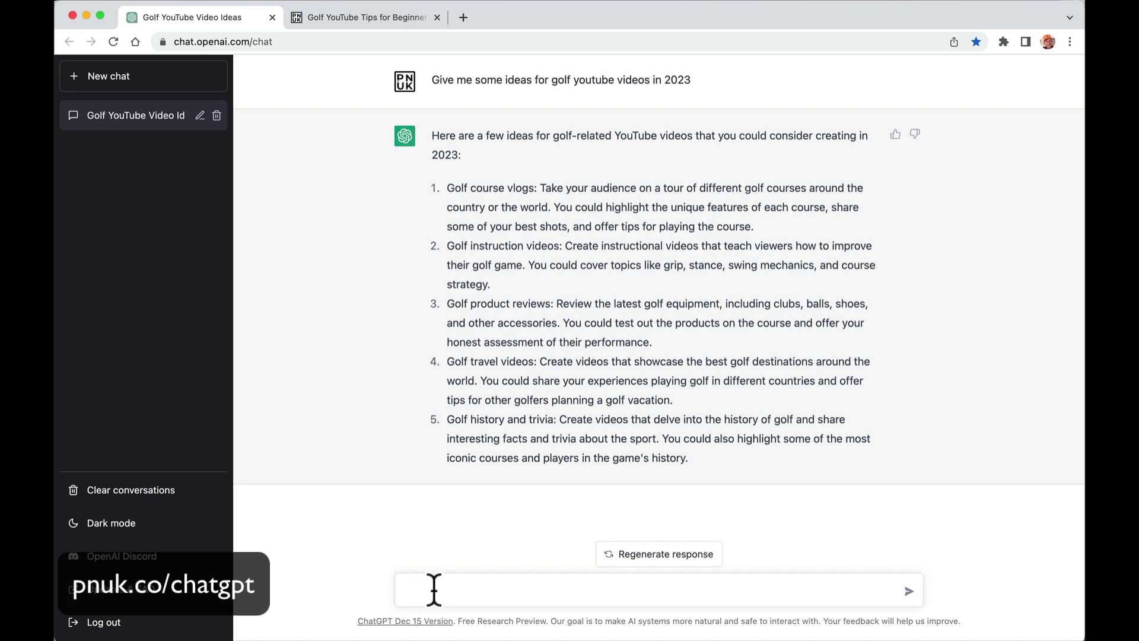
Ask ChatGPT for a list of funny golf titles for a YouTube video.
text(Give me a list of Funny Golf Ti)
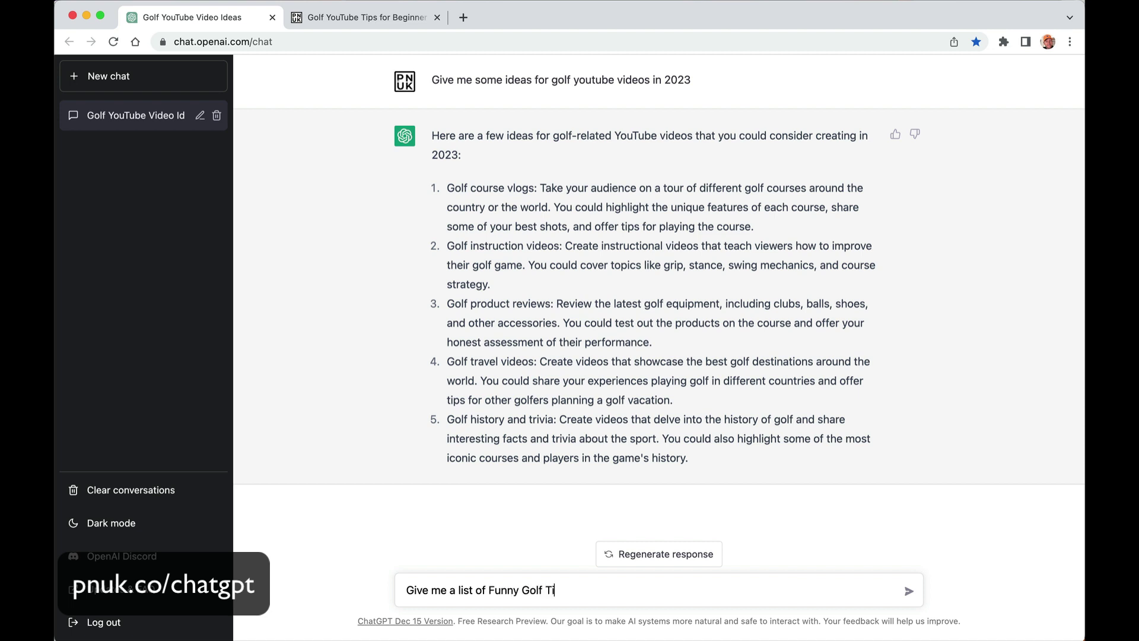
text(tles For My YoUtube video)
key(BackSpace)
key(BackSpace)
key(BackSpace)
key(BackSpace)
text(id)
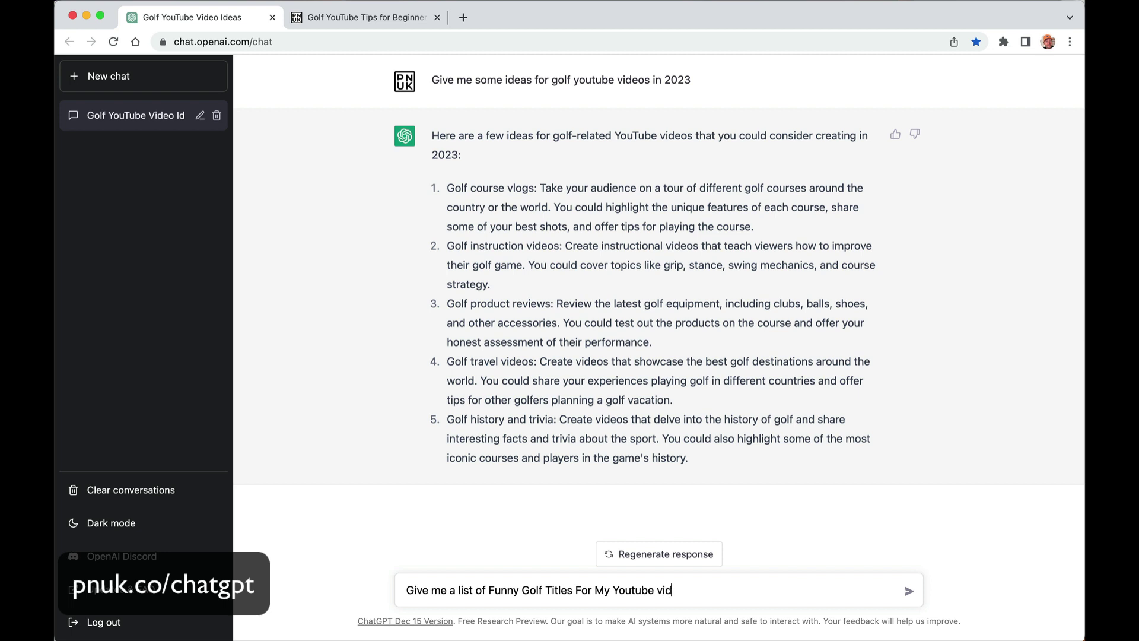
text(eos)
key(Return)
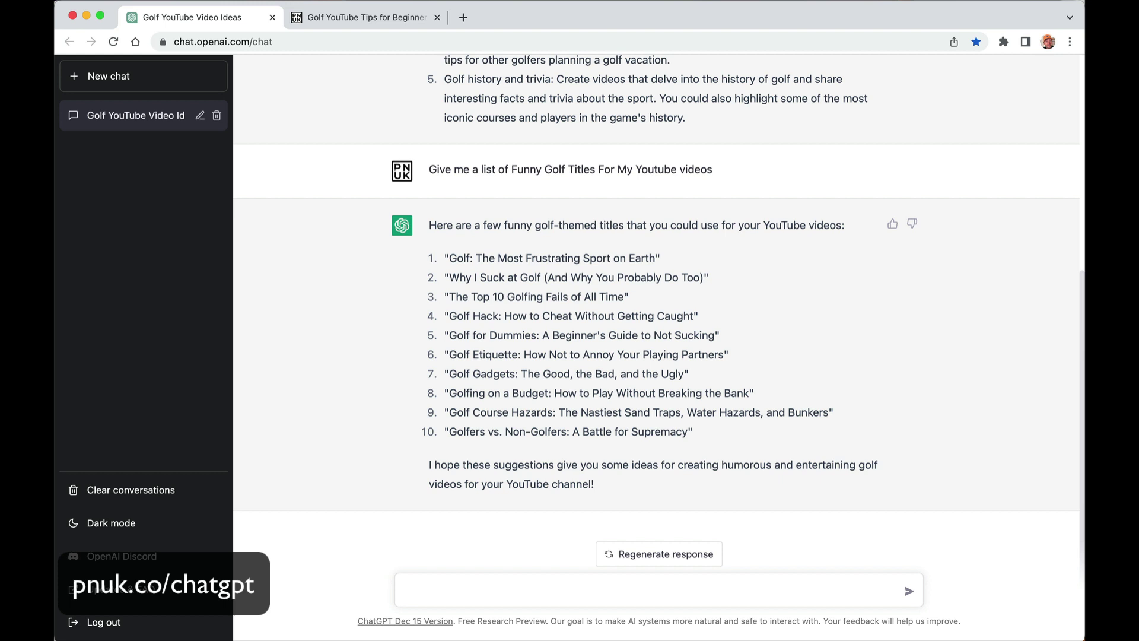
Request golf vlog ideas for YouTube in Doncaster, spoken as a Yorkshireman.
text(Ideas for Golf Vlogs on youtub)
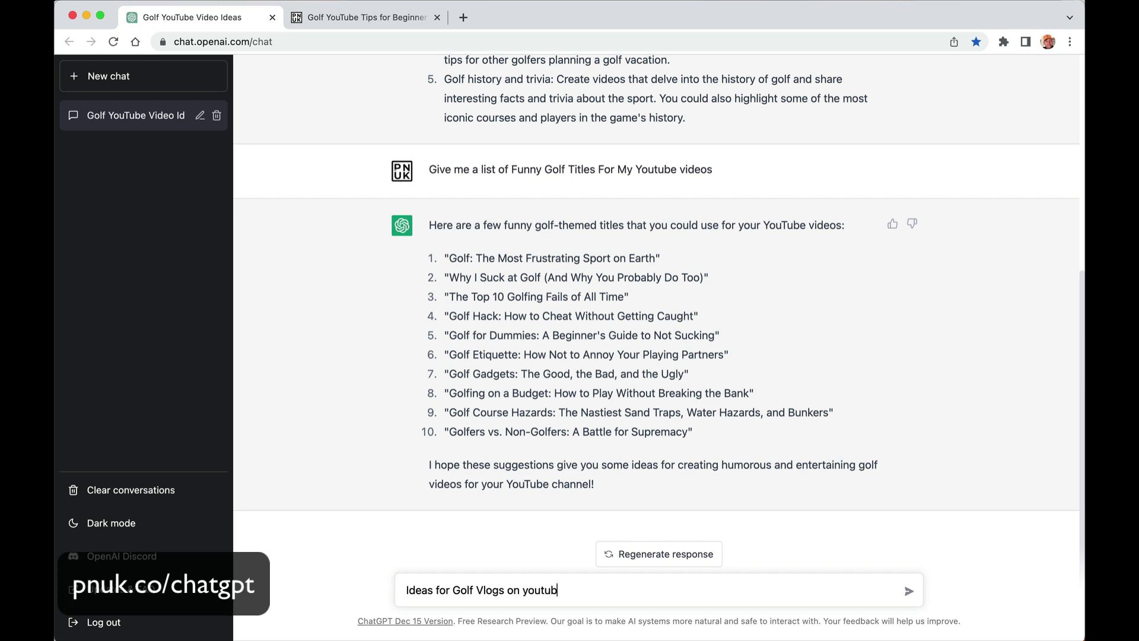
text(e in Doncaseter)
key(BackSpace)
key(BackSpace)
key(BackSpace)
key(BackSpace)
text(spoken as a )
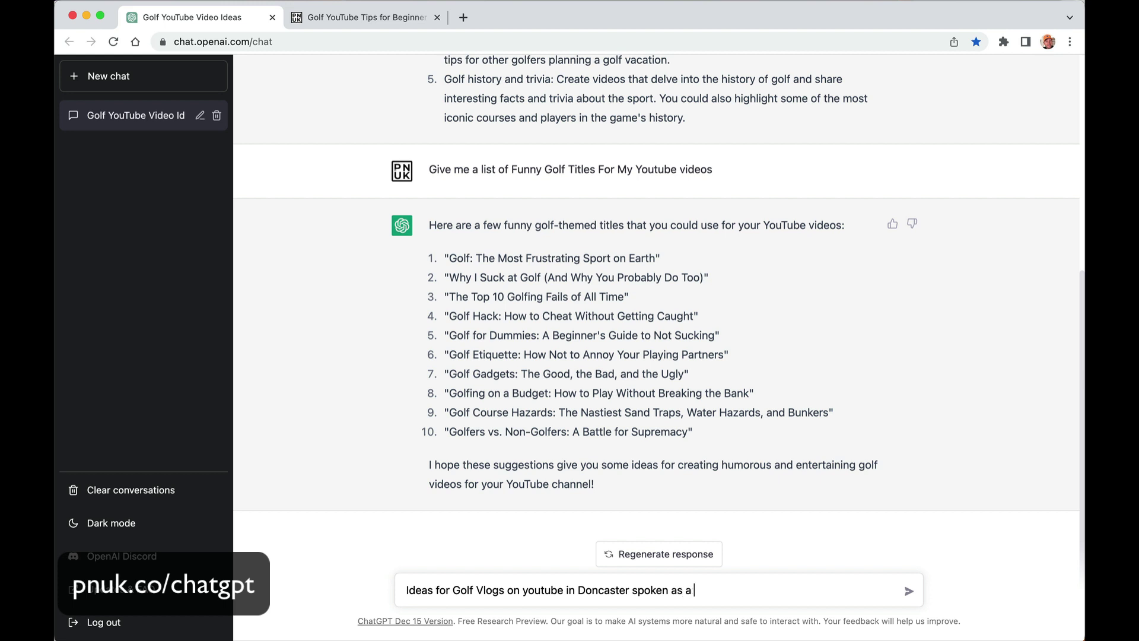
text(yorkshireman)
key(Return)
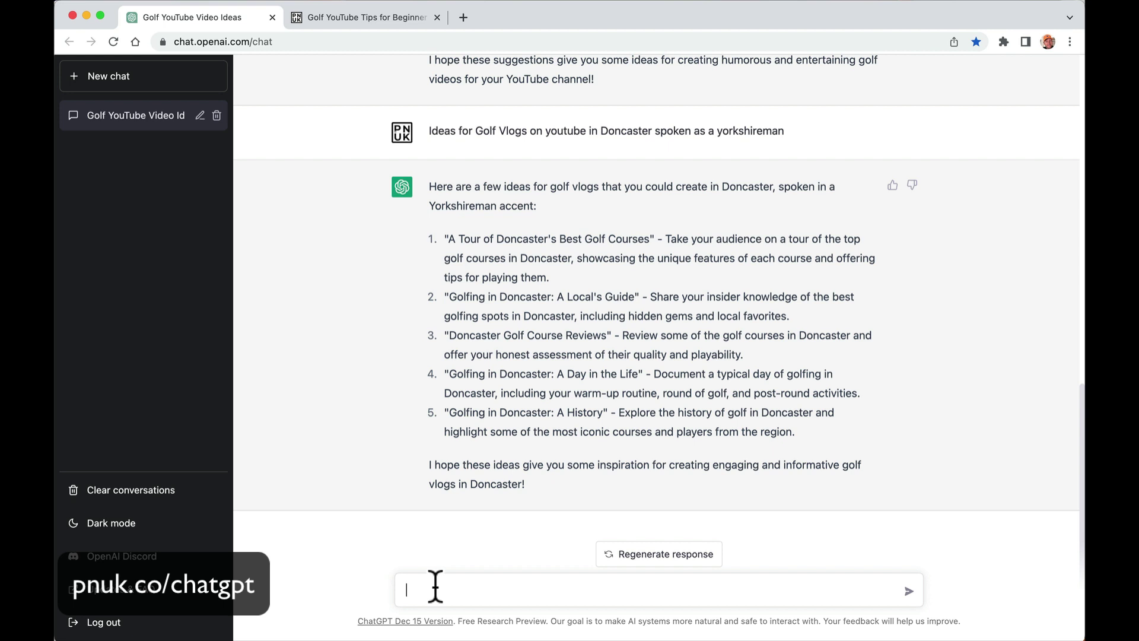
Ask ChatGPT to 'List golf courses in Doncaster'.
text(List gof cou)
key(BackSpace)
key(BackSpace)
text(courses in Doncastr)
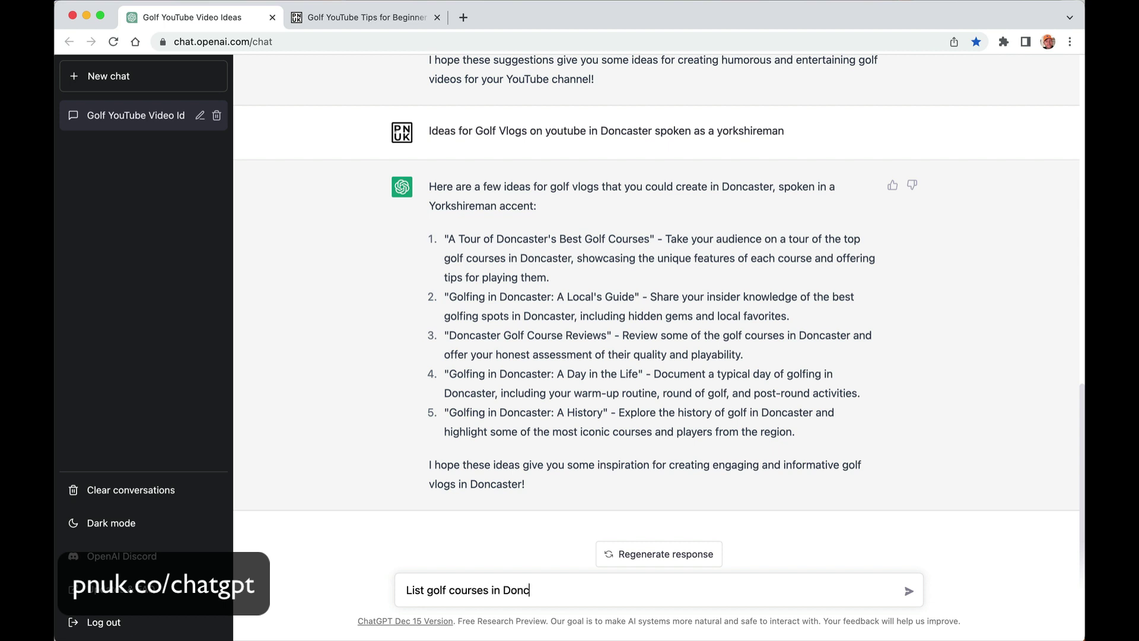
key(Return)
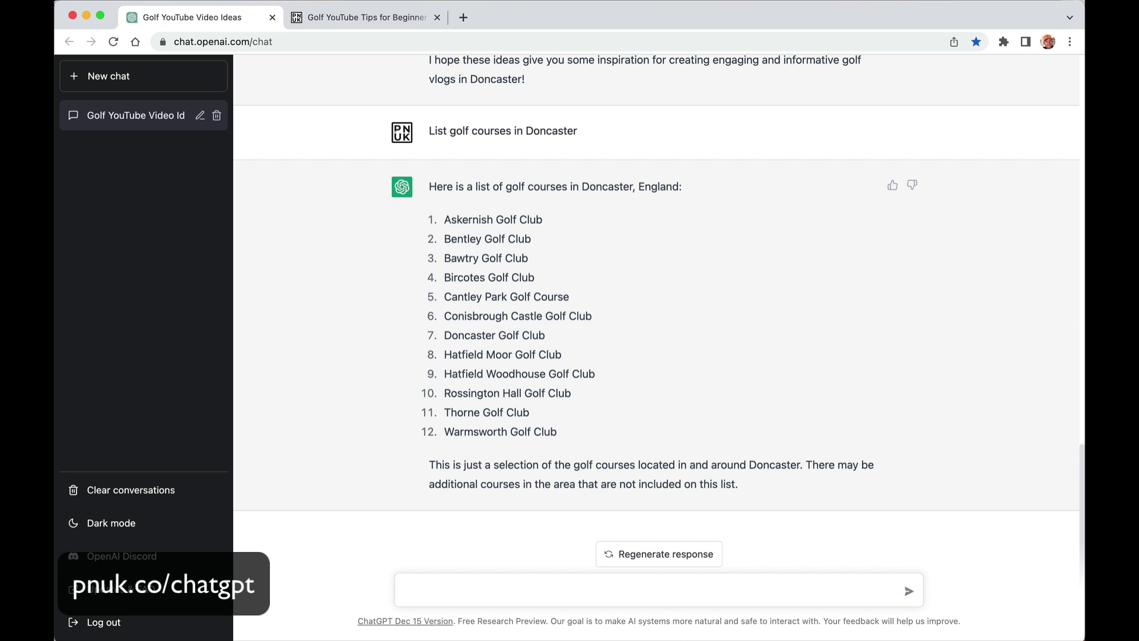
Request an introduction script for a Doncaster golf course vlog on the PNUK Golf channel.
text(Write an inrtor)
key(BackSpace)
key(BackSpace)
key(BackSpace)
text(roduction script fo)
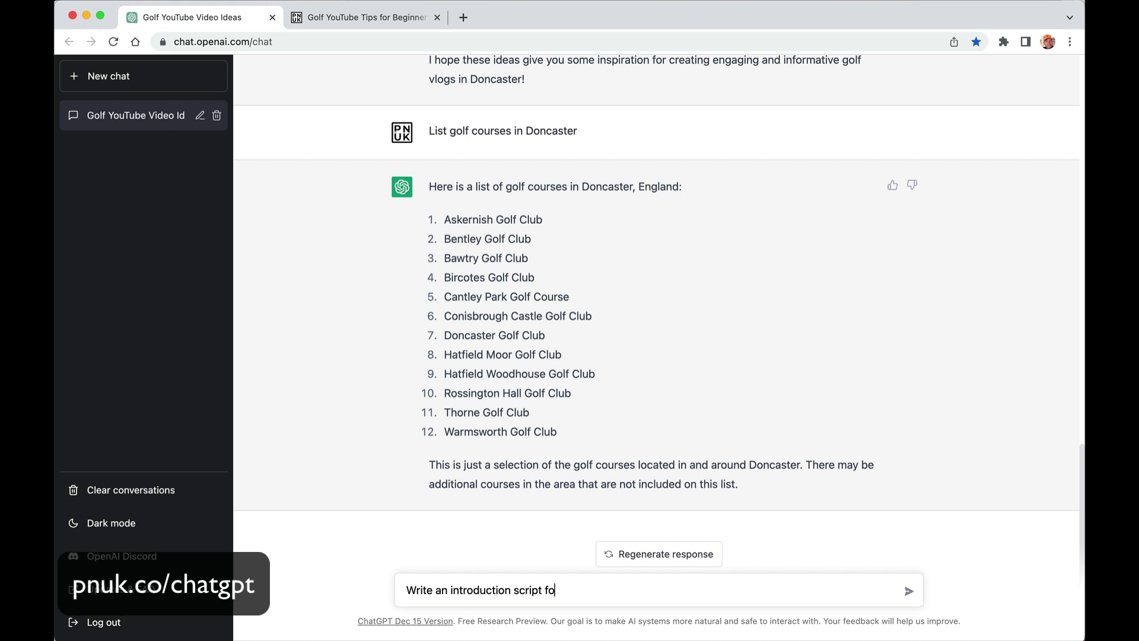
text(r a golf vlog at doncaster golf co)
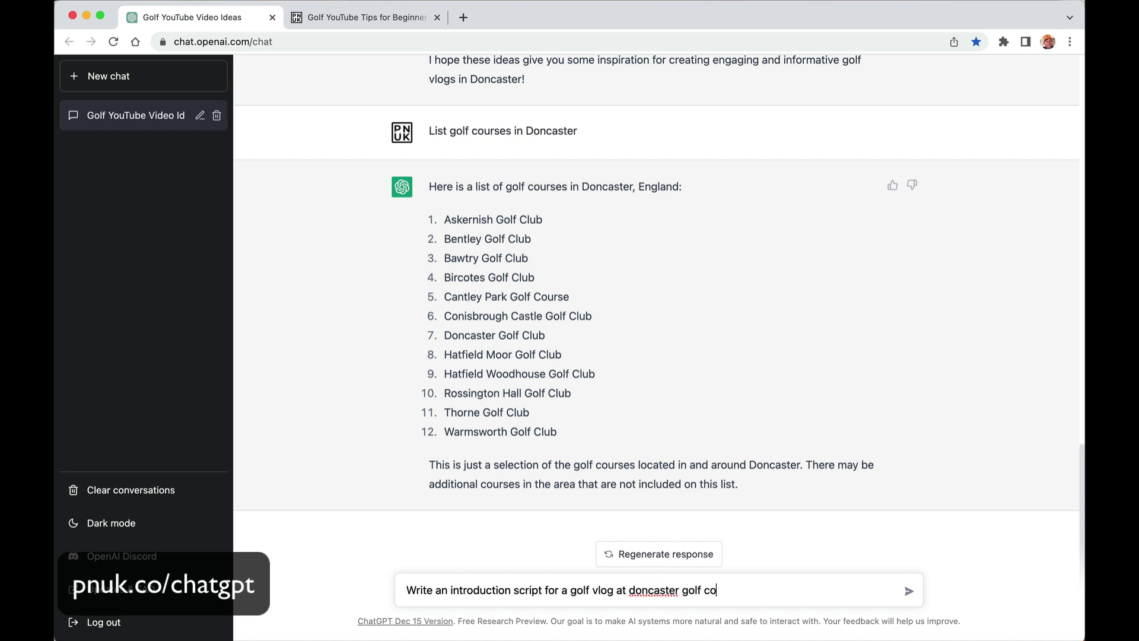
text(urse for my channel PNUK )
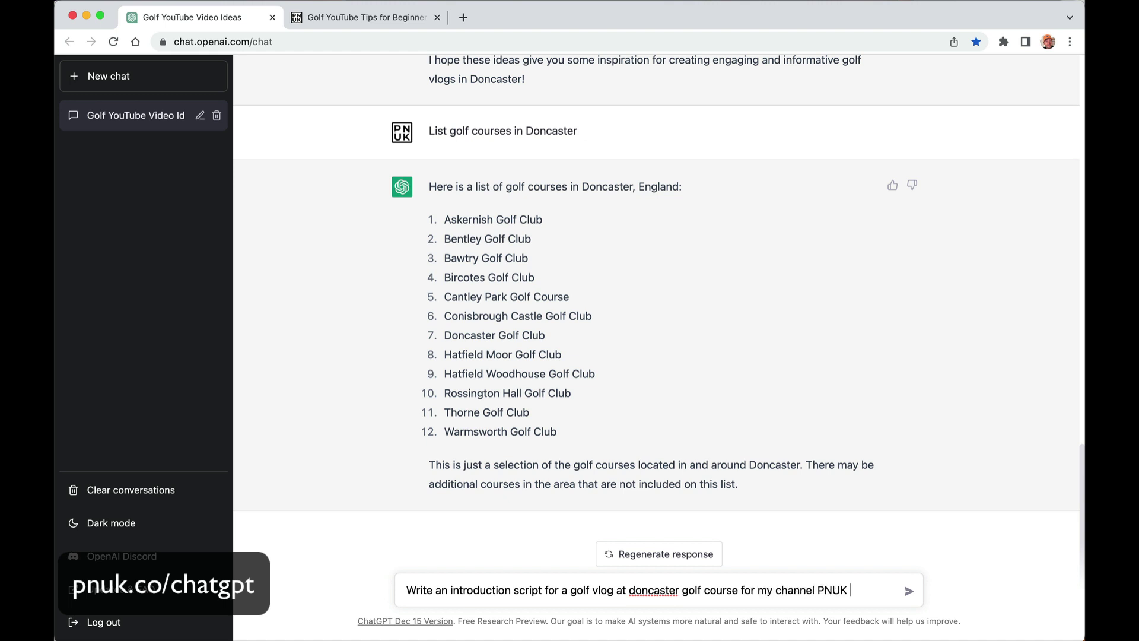
text(Golf)
key(Return)
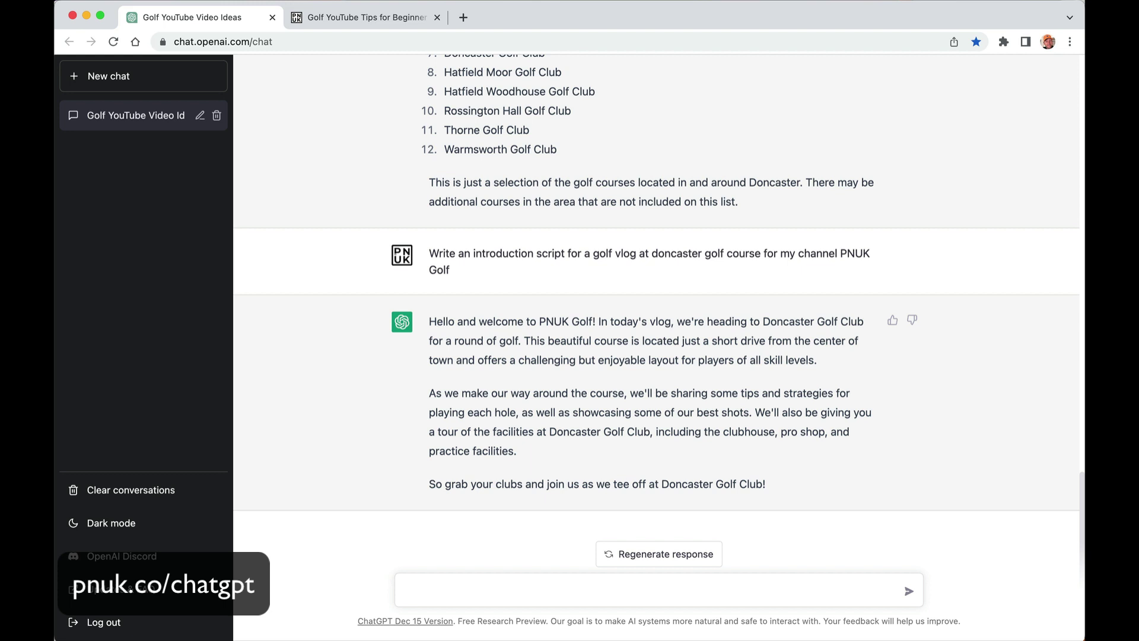
Ask ChatGPT 'Give me 10 facts about doncaster golf club'.
text(Give me 10 facts about doncaster folf)
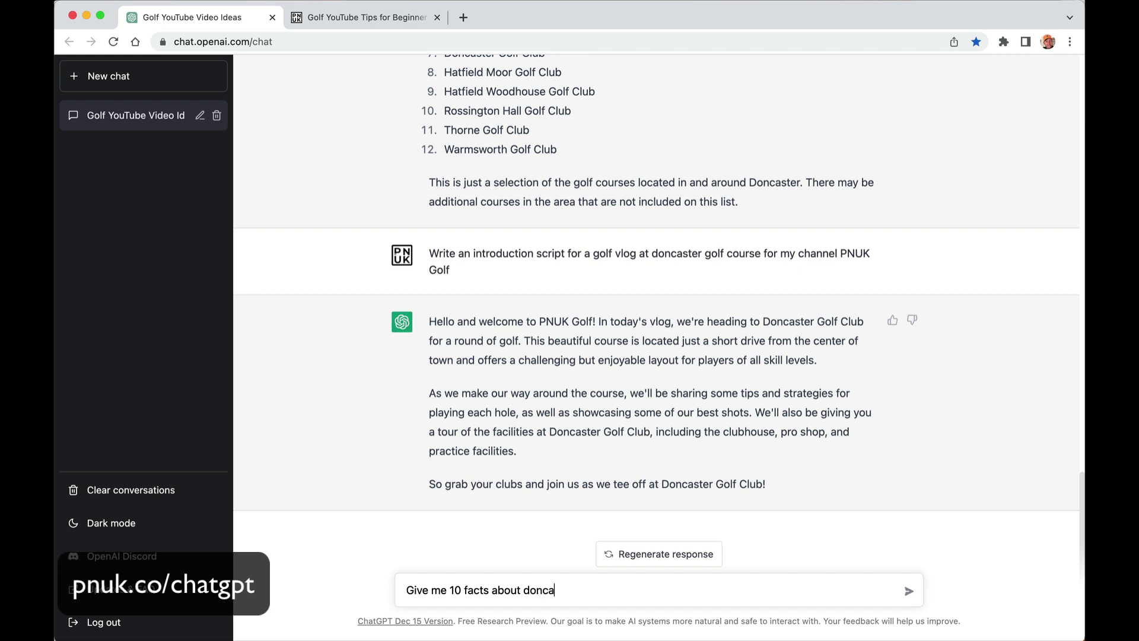
key(BackSpace)
key(BackSpace)
key(BackSpace)
key(BackSpace)
text(golf club)
key(Return)
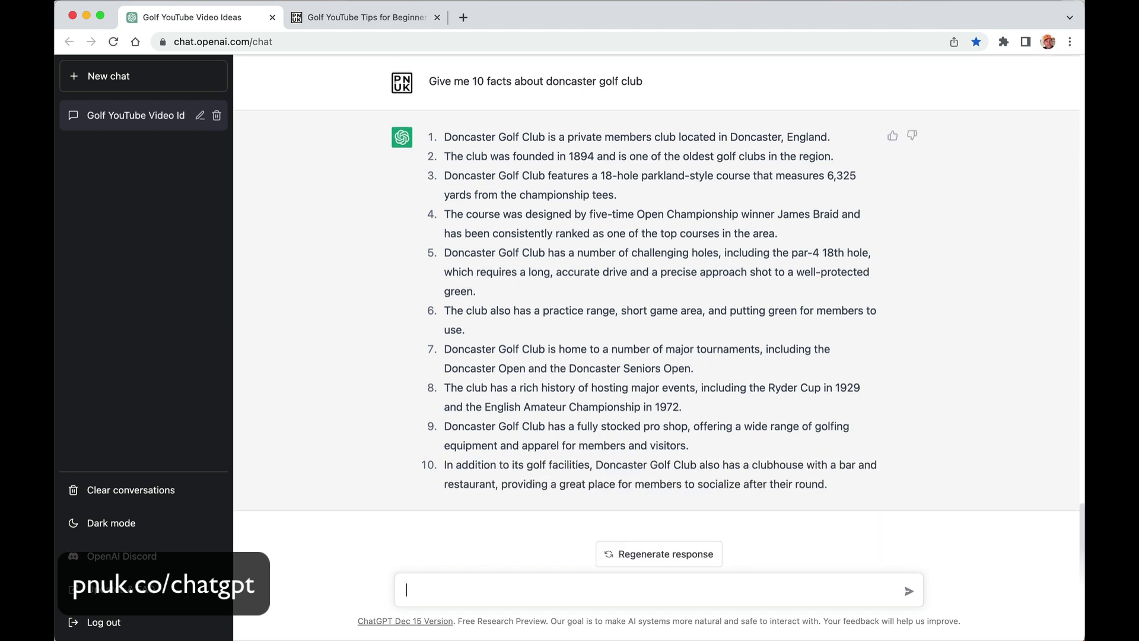
Follow up with 'now can i have 10 lesser known facts about Doncaster'.
text(now can i have 10 lesser known )
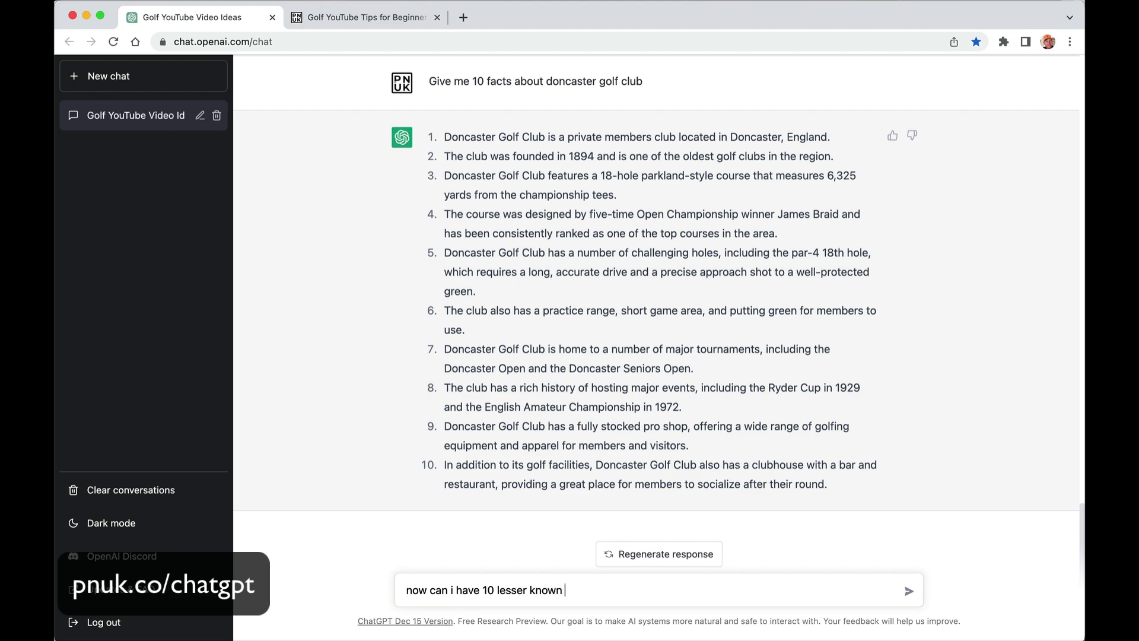
text(facts about Doncaster)
key(Return)
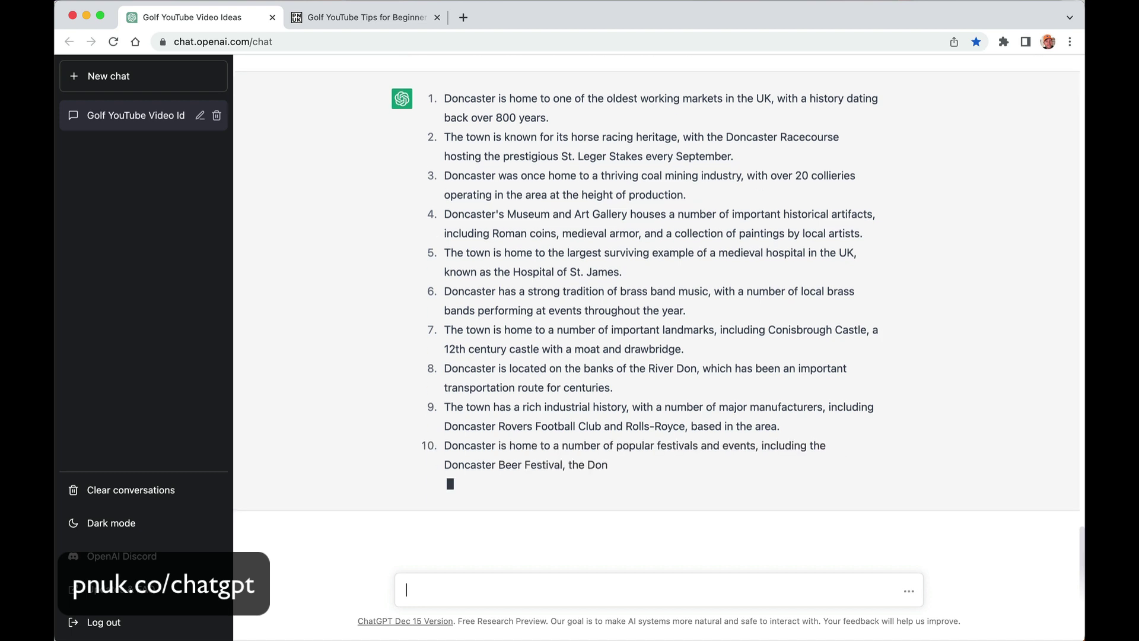
Ask what strategy a 20 handicap should play on Doncaster Golf Club's 1st hole.
click(445, 593)
text(What sta)
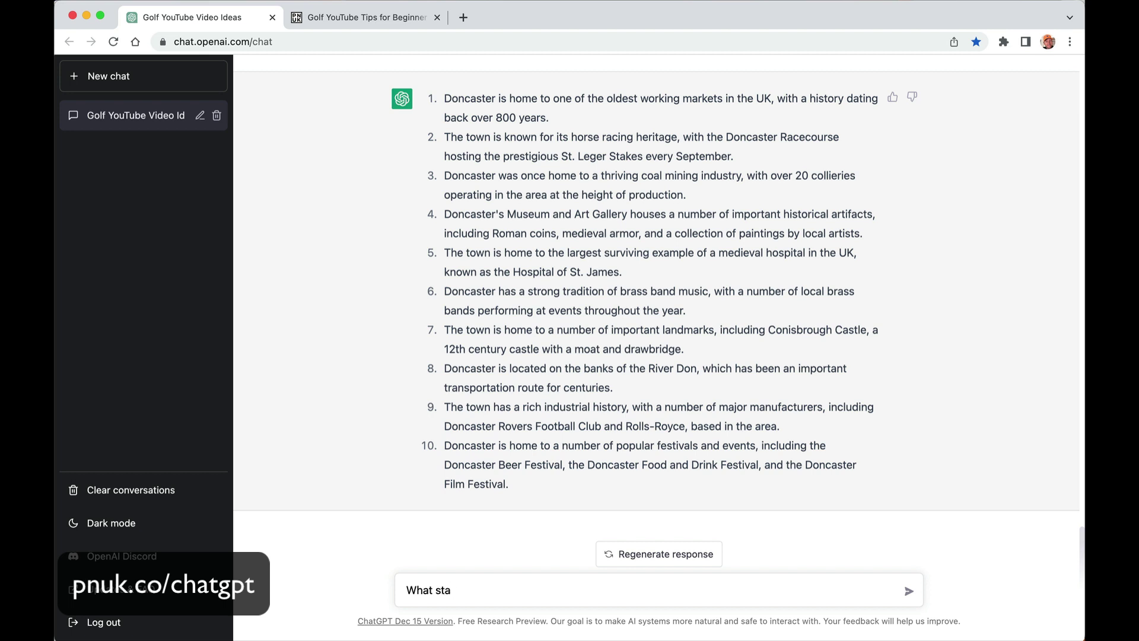
key(BackSpace)
text(rateggy)
text(should i play on the 1)
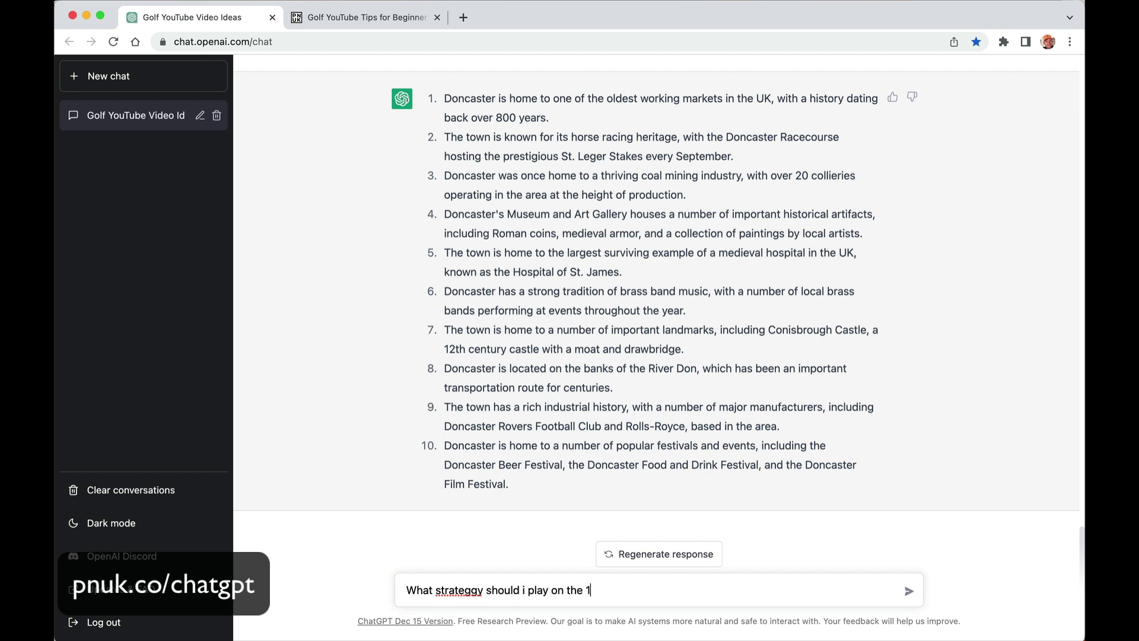
text(st hole at doncaster )
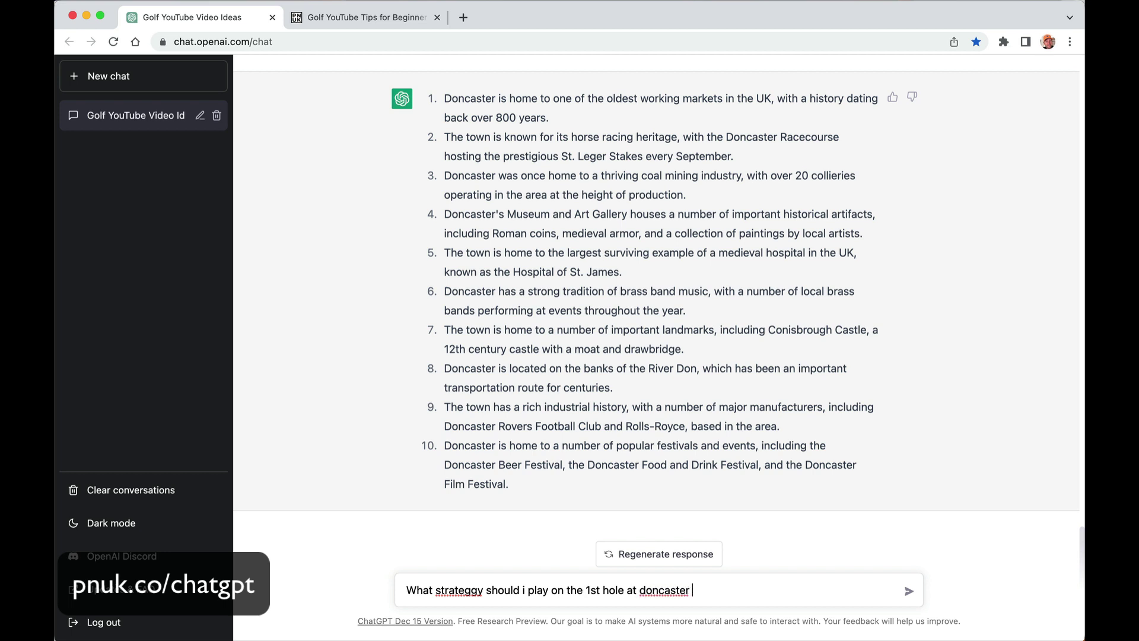
text(golf club i'm a 20 handicap)
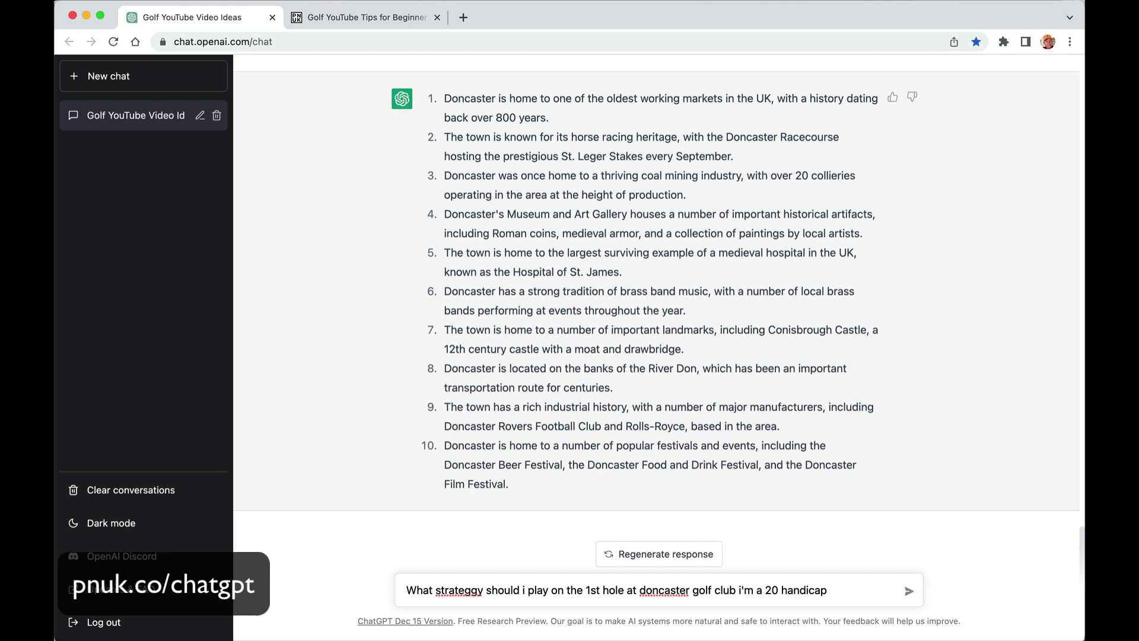
key(Return)
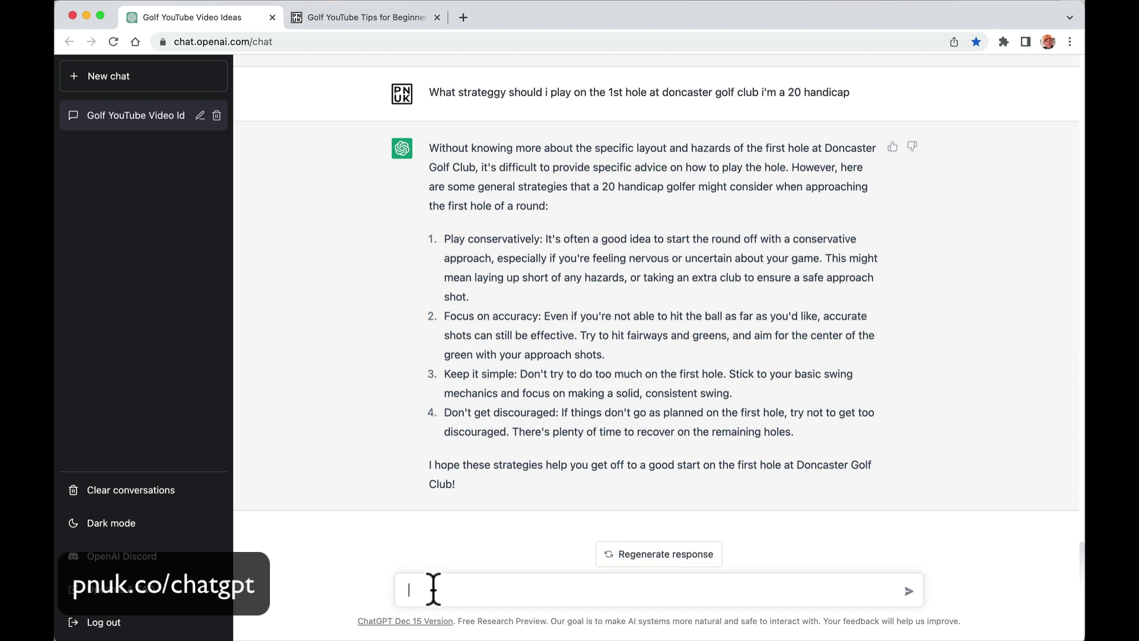
Ask ChatGPT for a funny joke about Doncaster for a YouTube intro.
text(Tell me a funny)
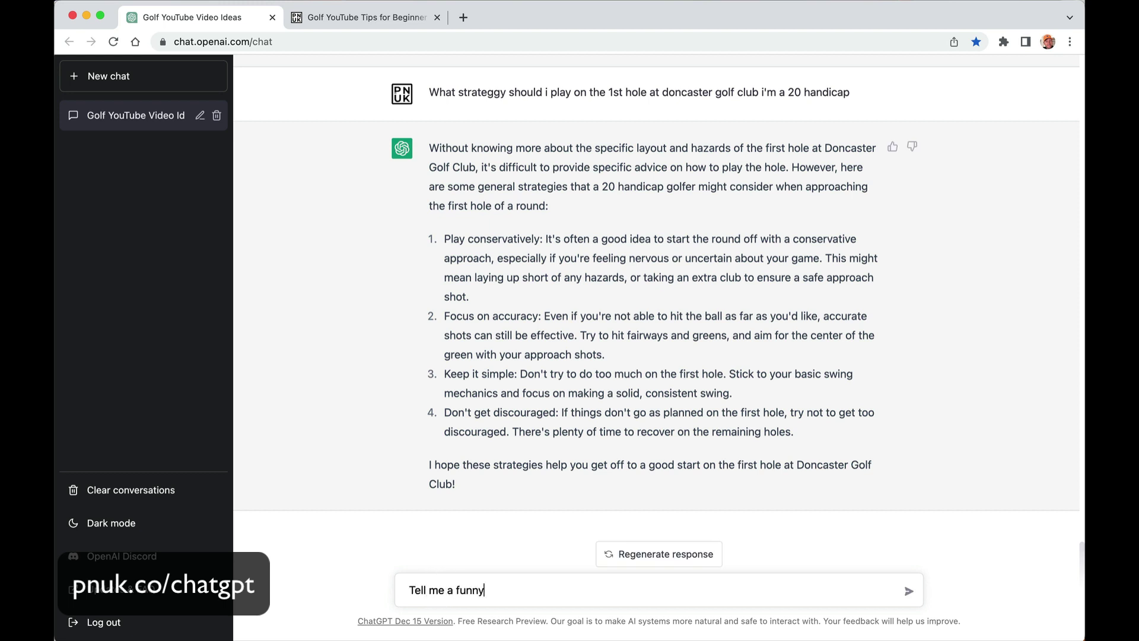
text( joke about doncaster for)
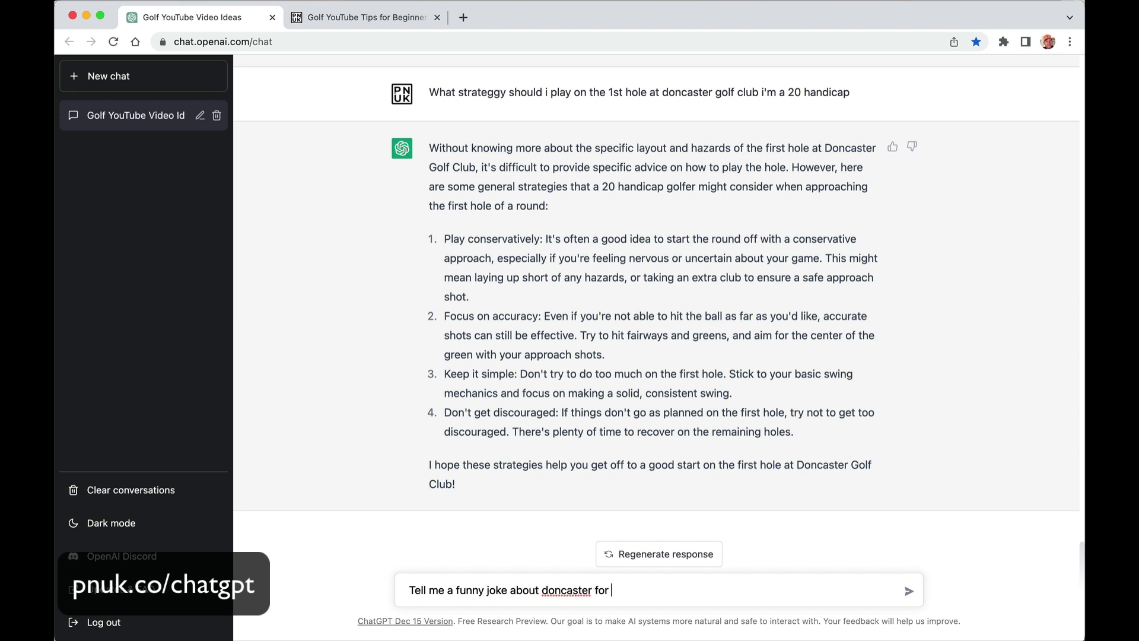
text( my youtube uin)
key(BackSpace)
text(intro)
key(Return)
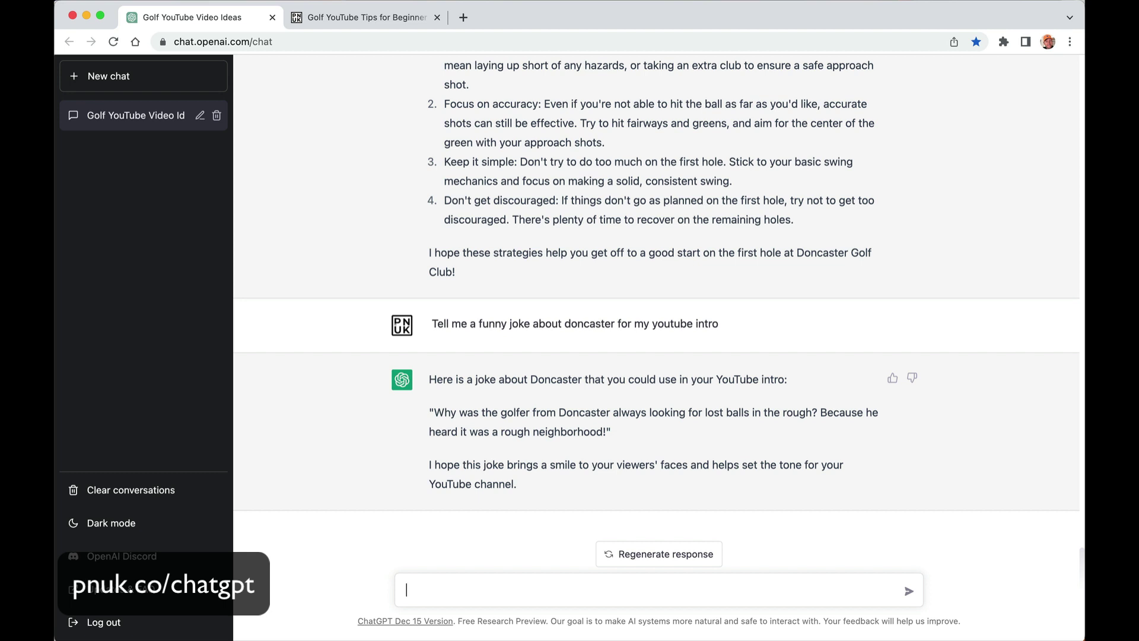
Ask ChatGPT for a closing joke for the 'chat gpt golf' YouTube video.
text(me a closing joke)
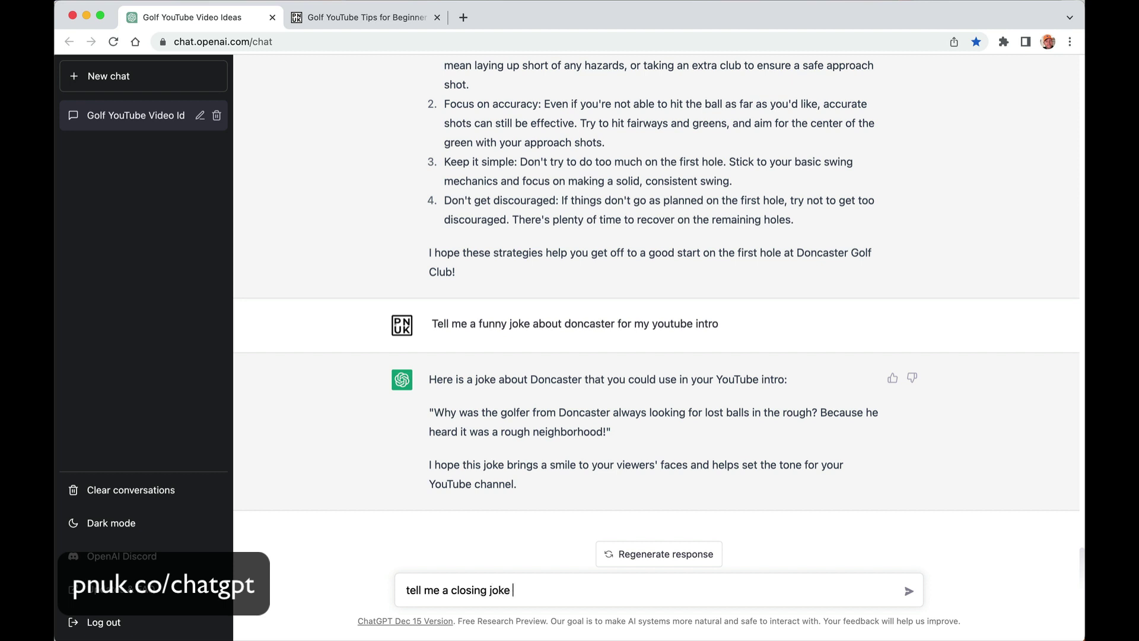
text( for my youtube chat got)
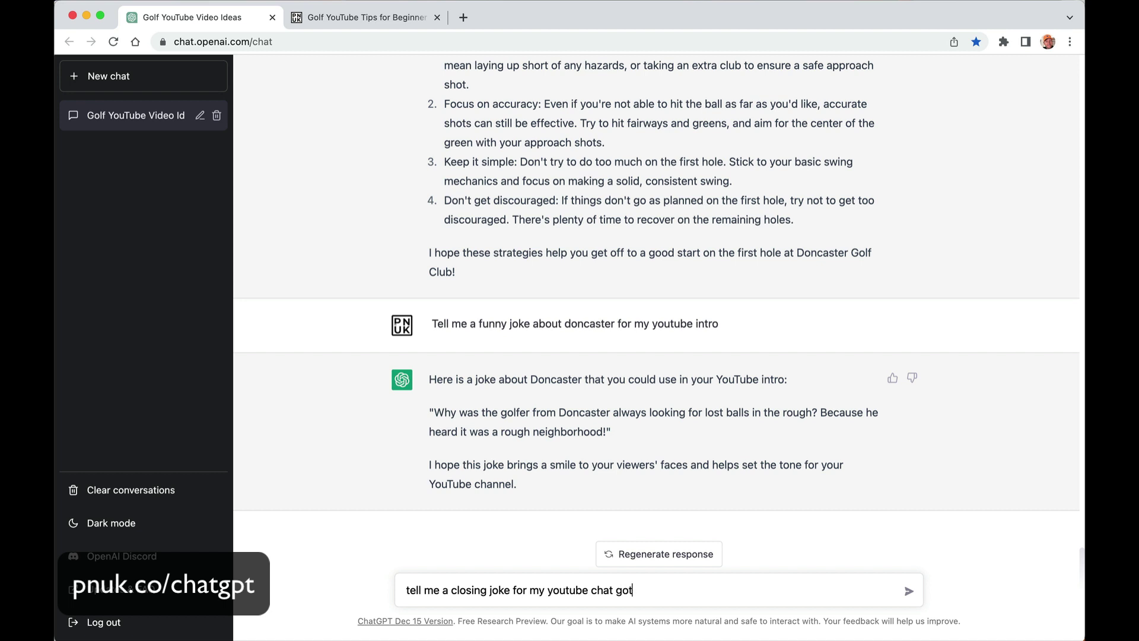
key(BackSpace)
key(BackSpace)
text(pgot pt golf video)
key(Return)
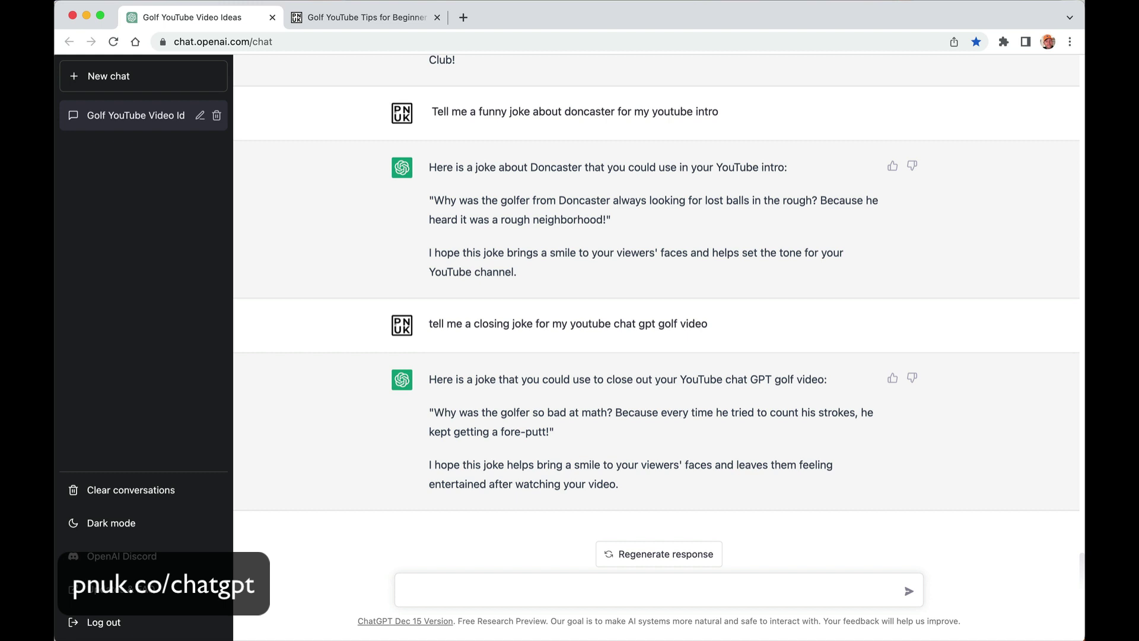
Leave a new empty chat open and Google 'doncaster golf' in the other tab.
click(80, 83)
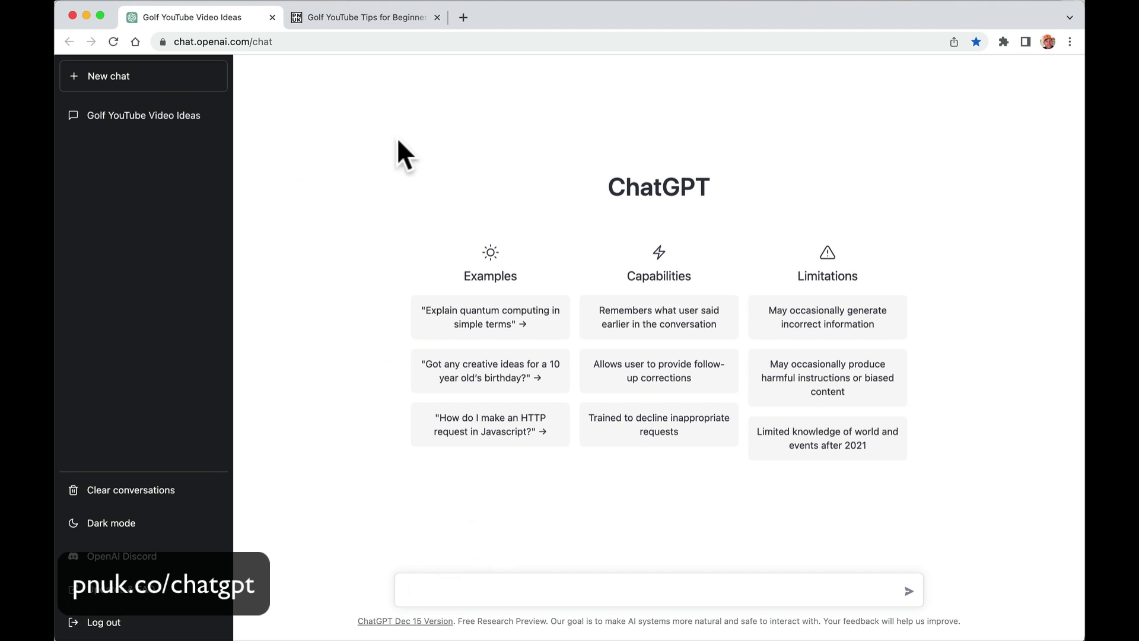
click(368, 16)
click(367, 41)
text(do)
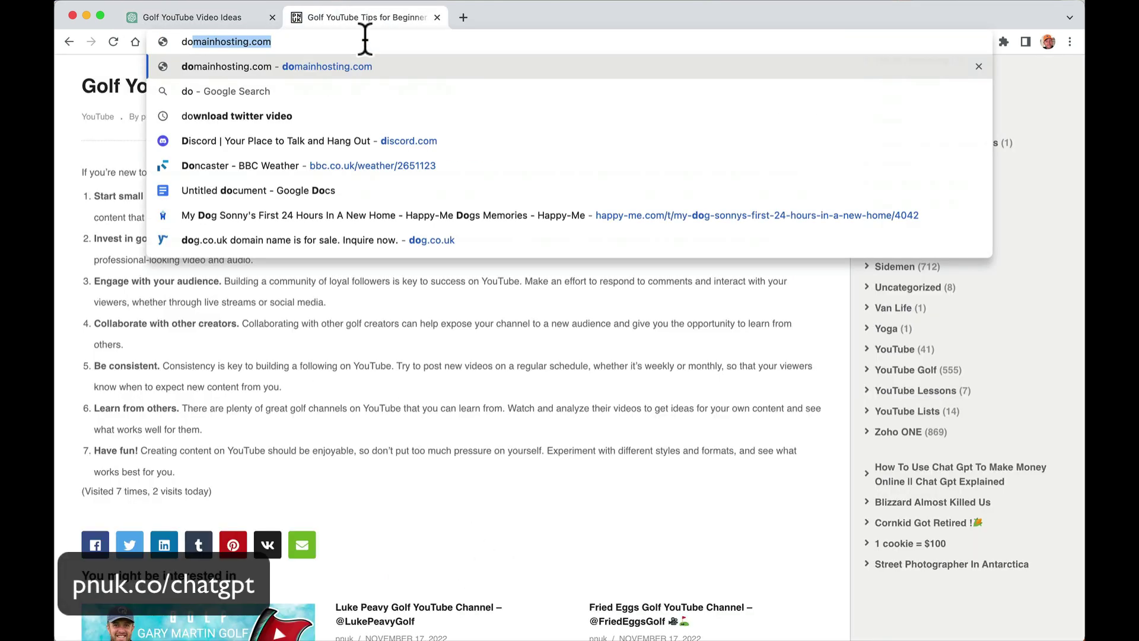
text(ncaster golf)
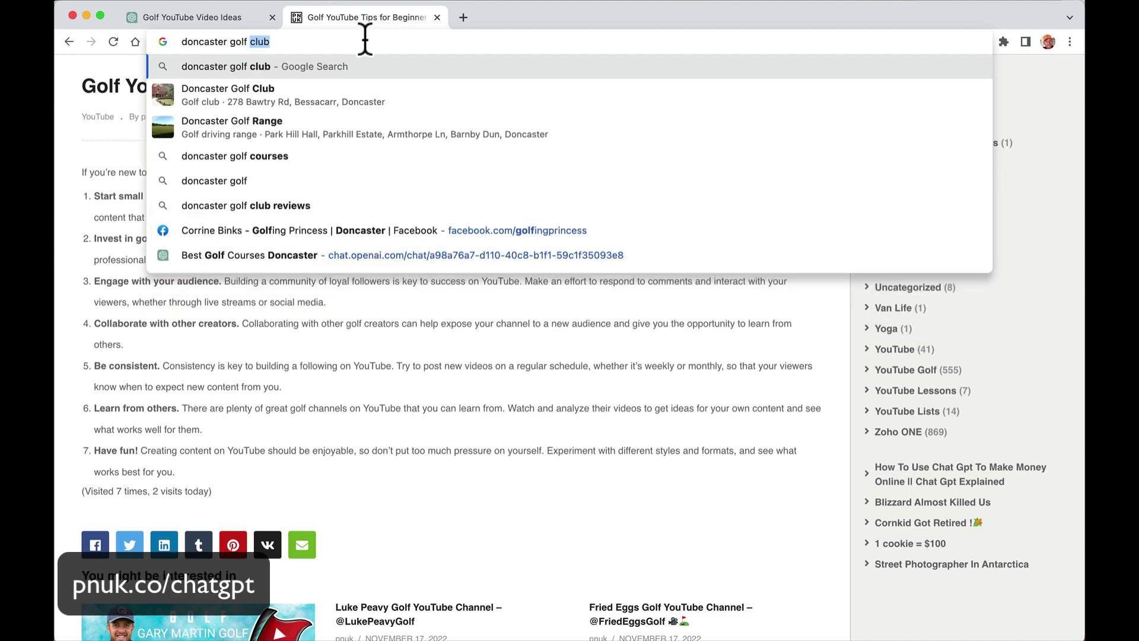
key(Return)
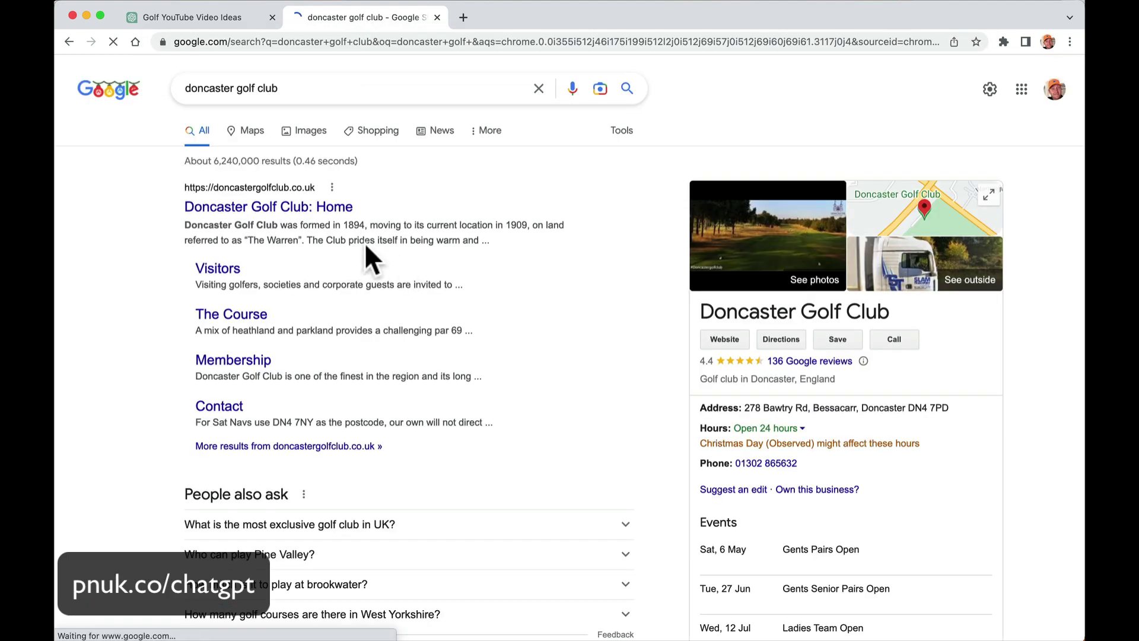
Open the Doncaster Golf Club website and read The Club page about its 1894 founding.
click(306, 204)
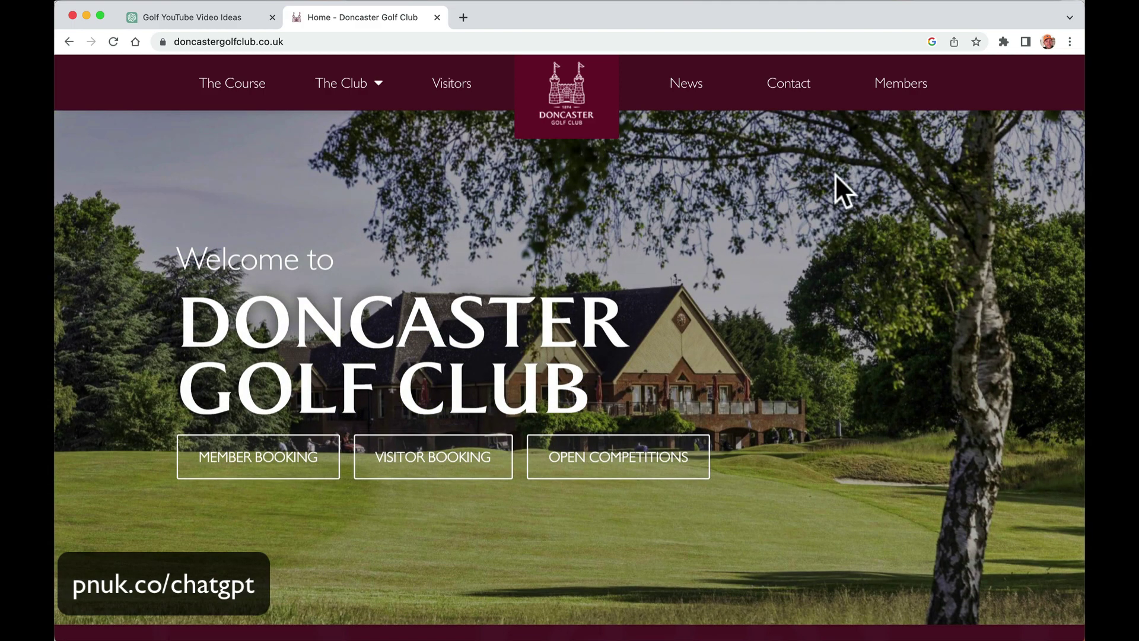
scroll(928, 182, down, 10)
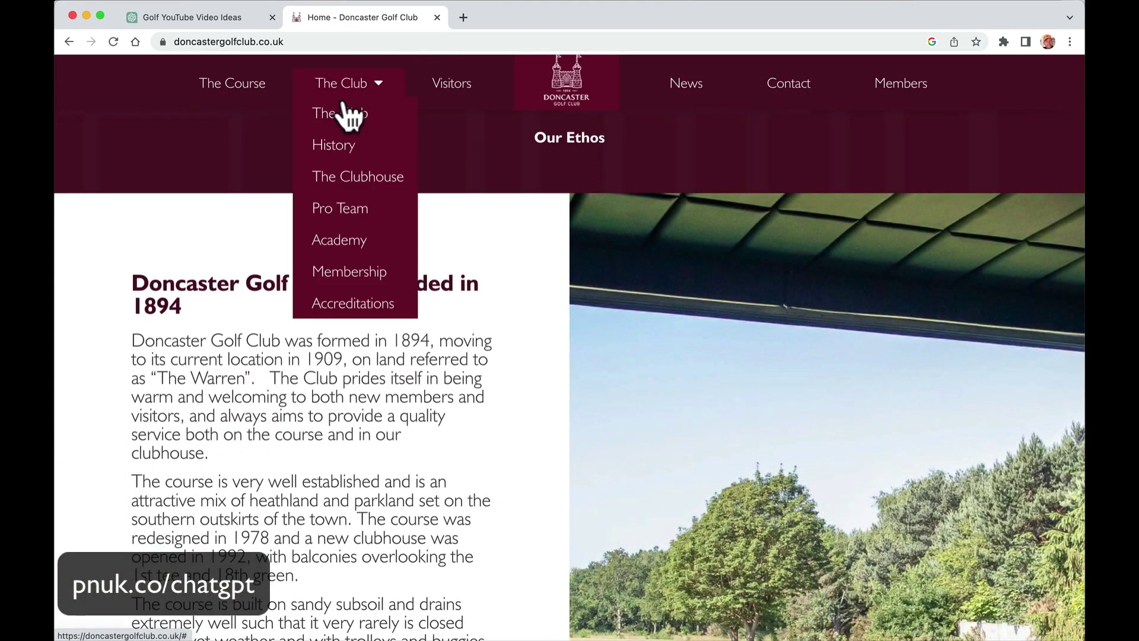
click(343, 112)
scroll(368, 525, down, 3)
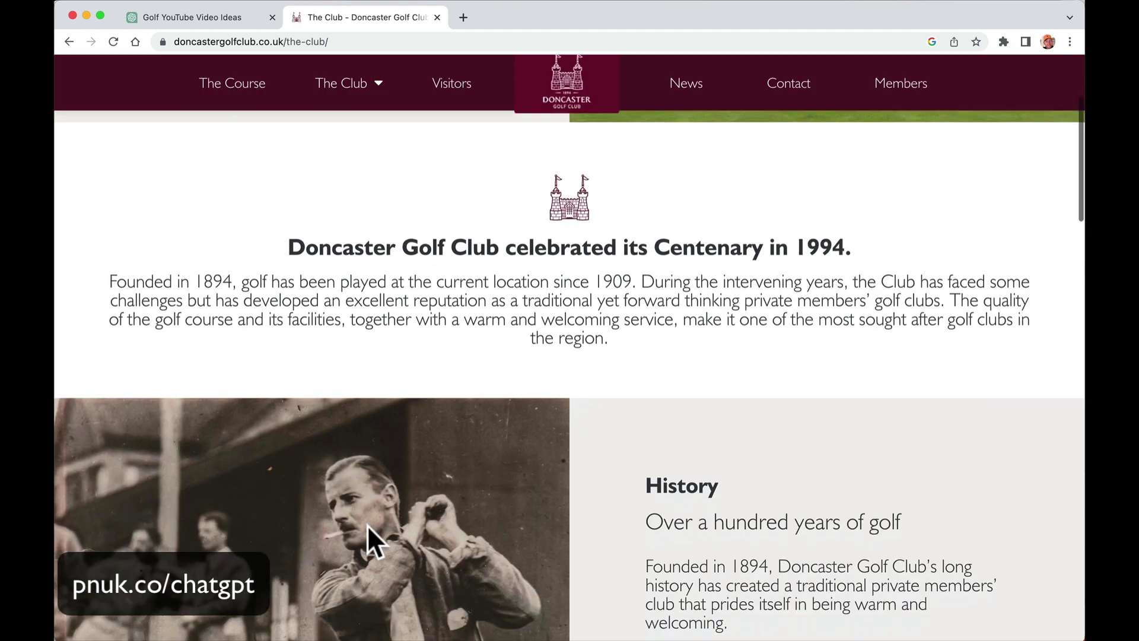
scroll(316, 330, down, 12)
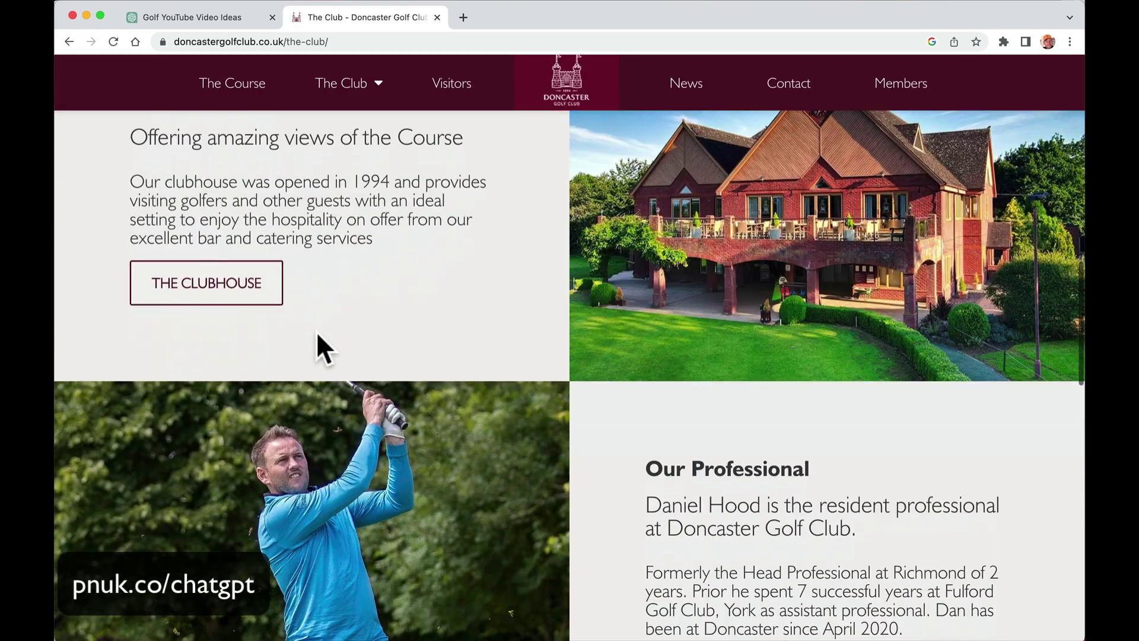
scroll(320, 347, down, 15)
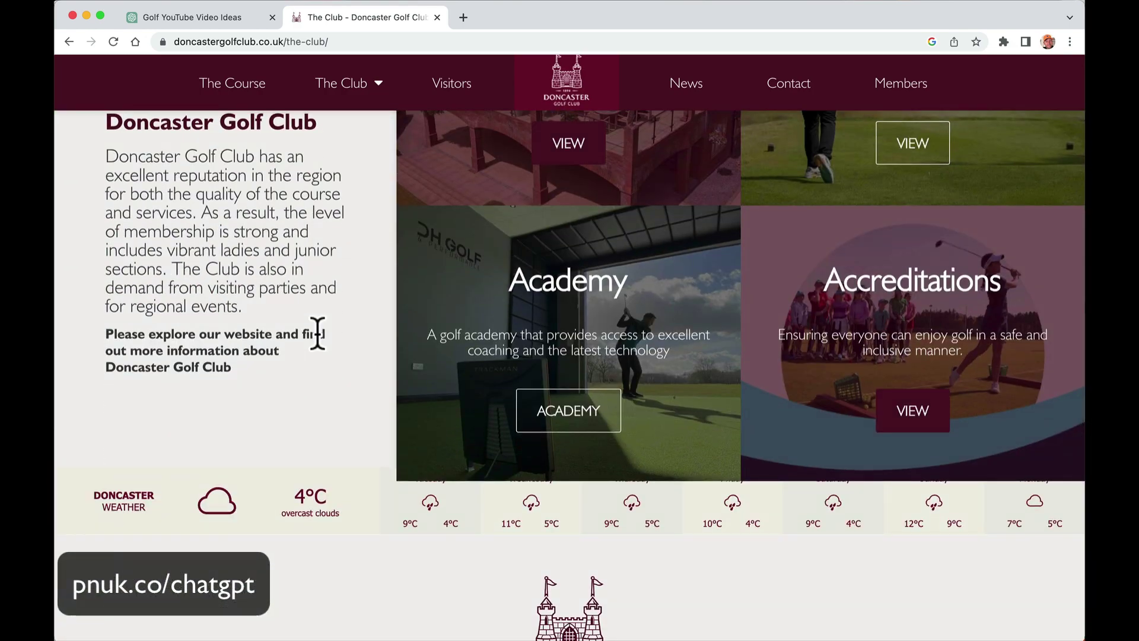
scroll(318, 334, down, 5)
Back in ChatGPT, request an article about the founders of Doncaster Golf Club.
click(205, 18)
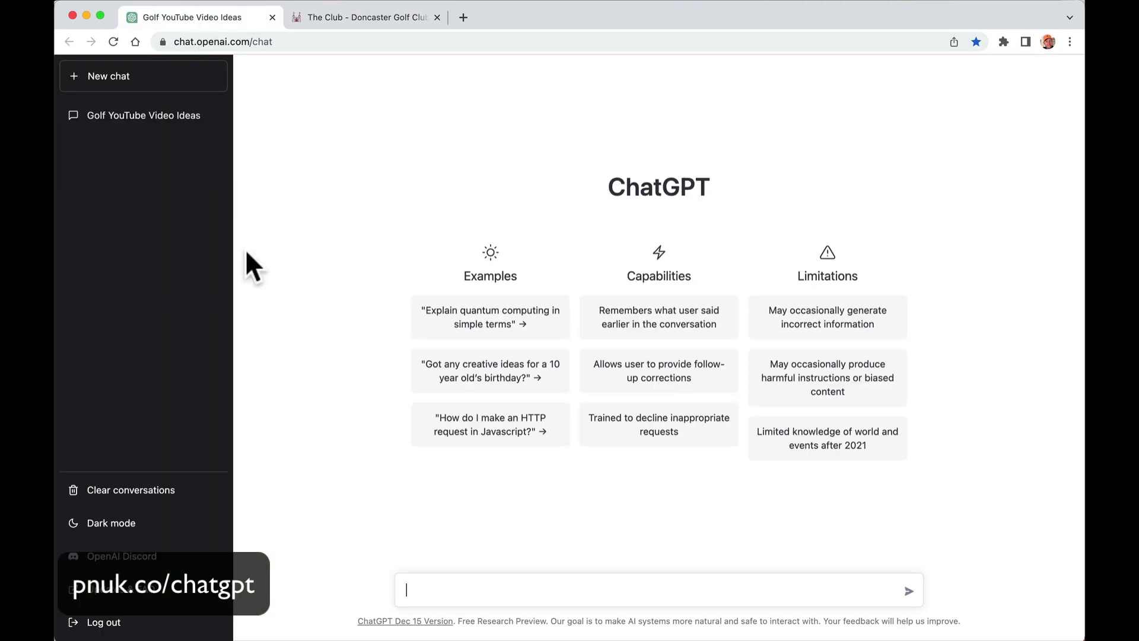
click(469, 584)
text(Write me an art)
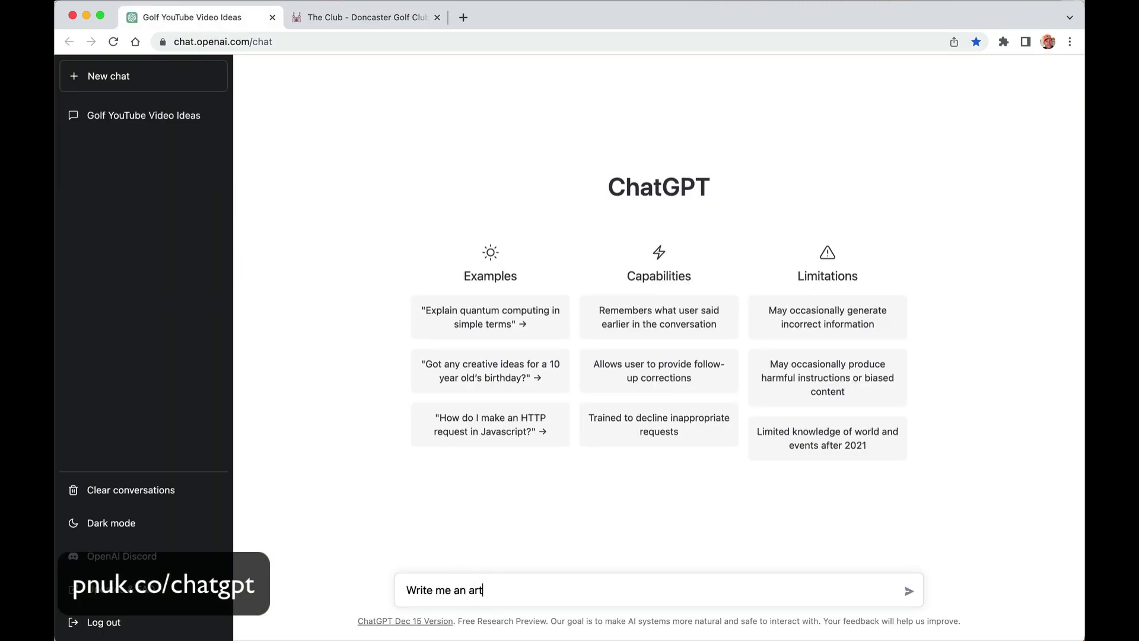
text(icle about the found)
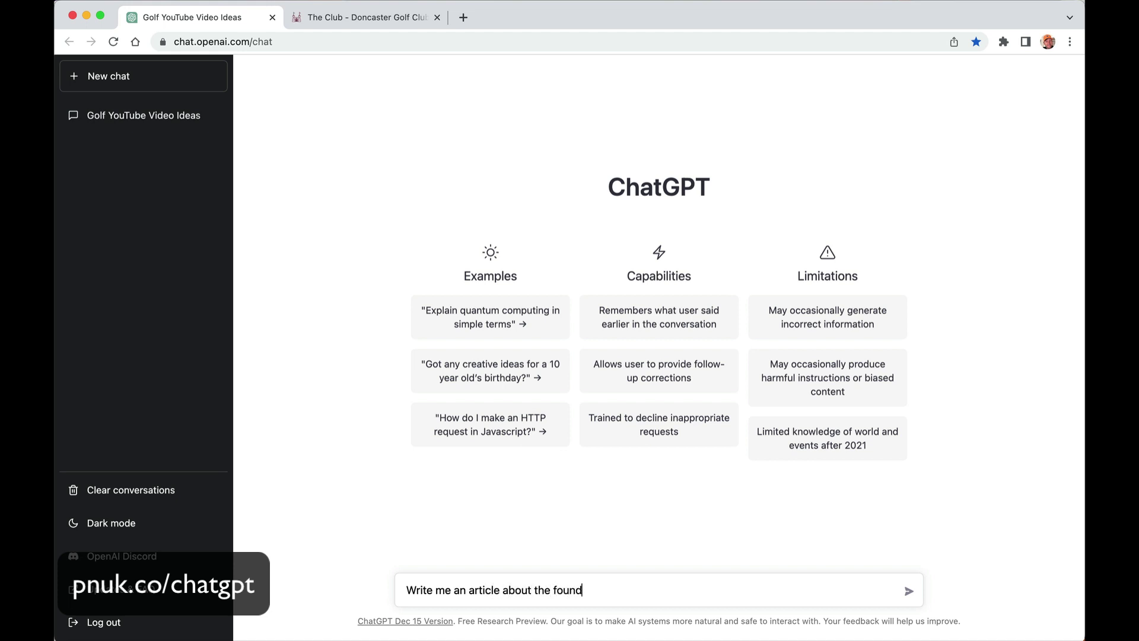
text(ers of Doncaster Golf)
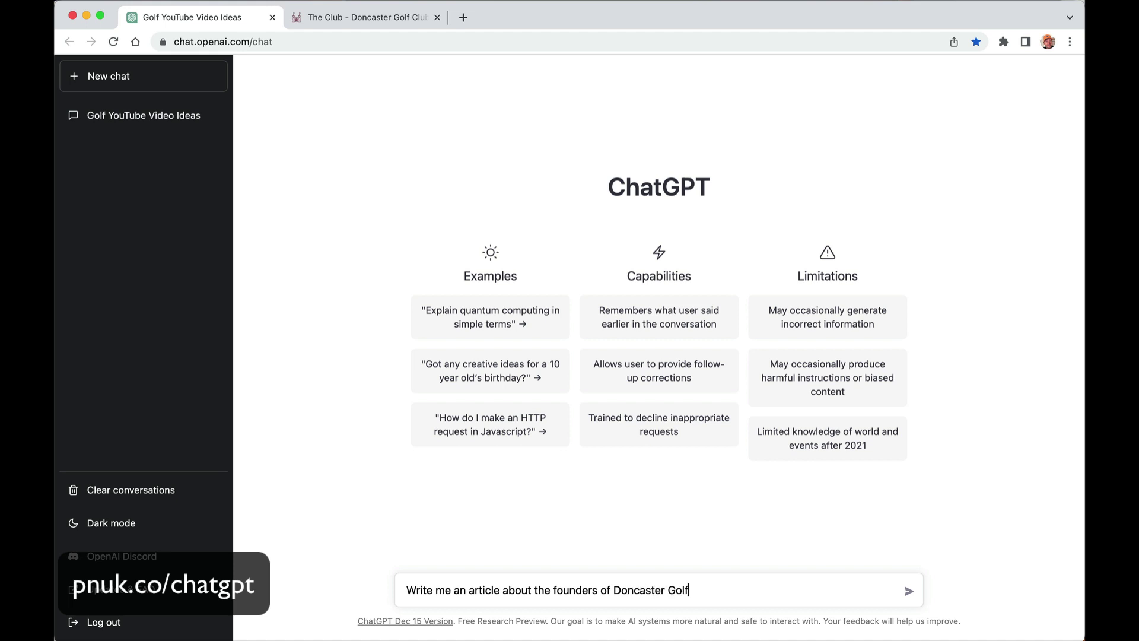
text( club)
key(Return)
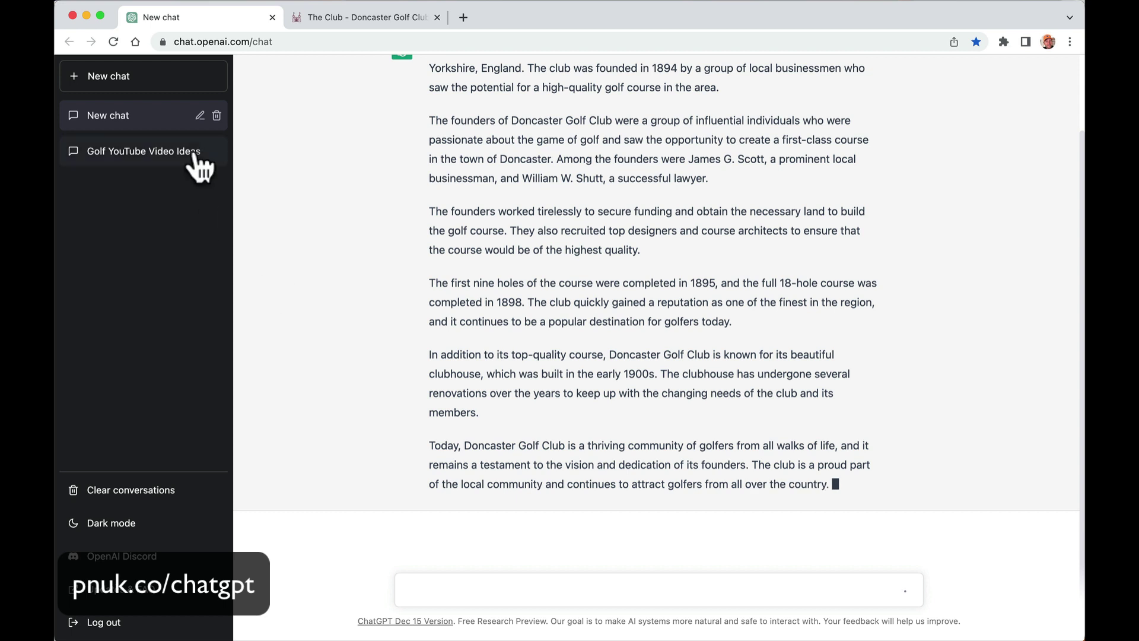
In a new chat, request an email from a golf YouTuber asking to play and film a few holes.
click(149, 83)
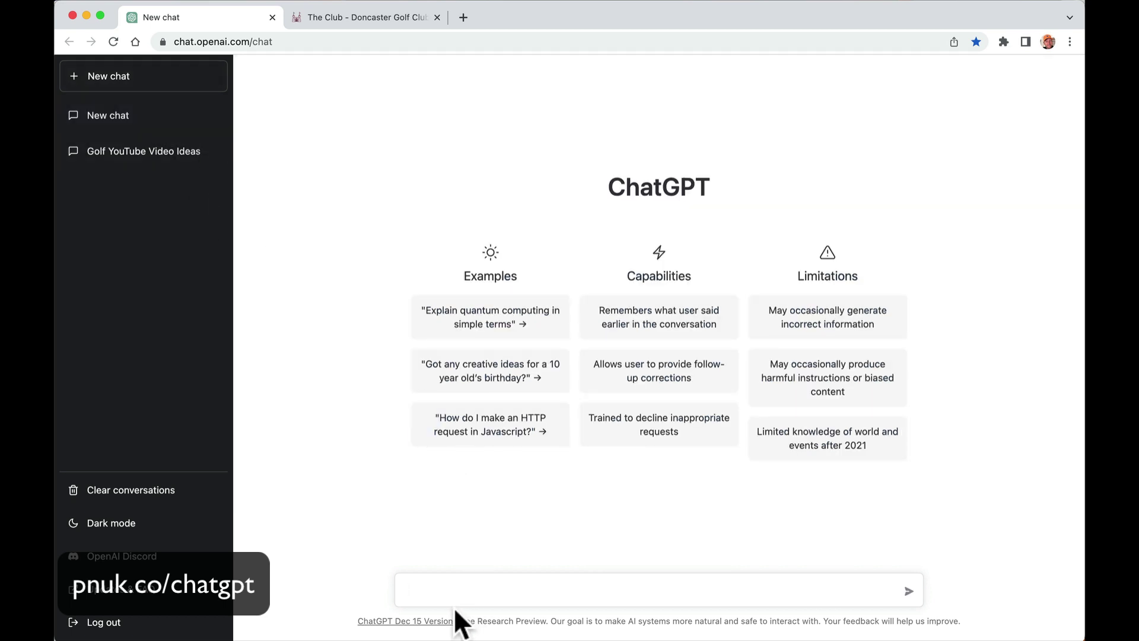
text(Wri)
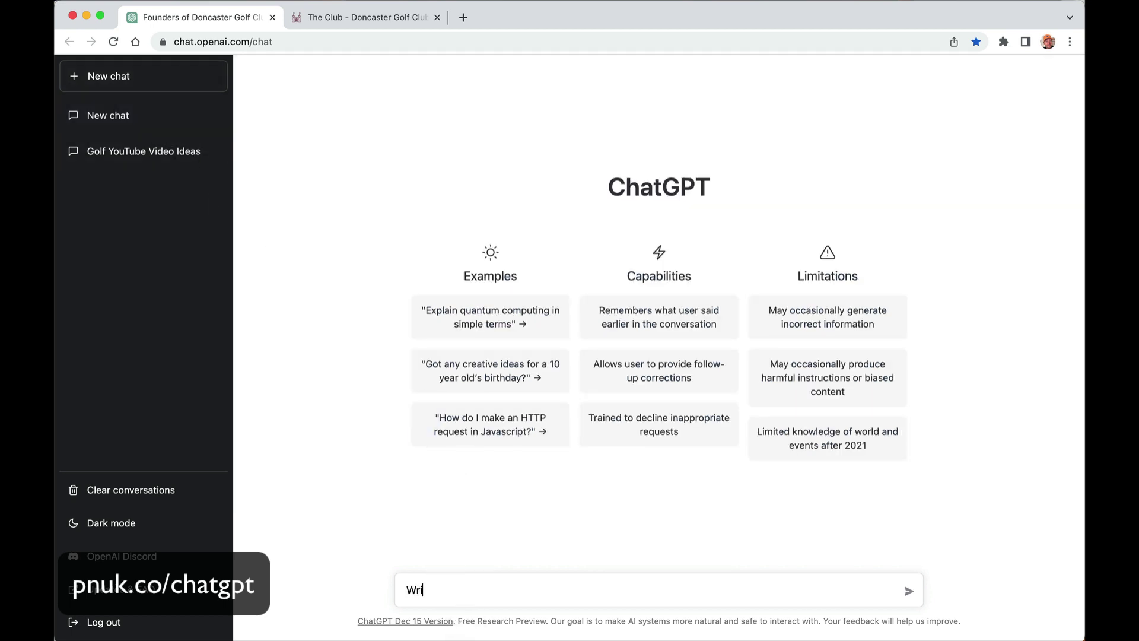
text(te an email for me as a gol)
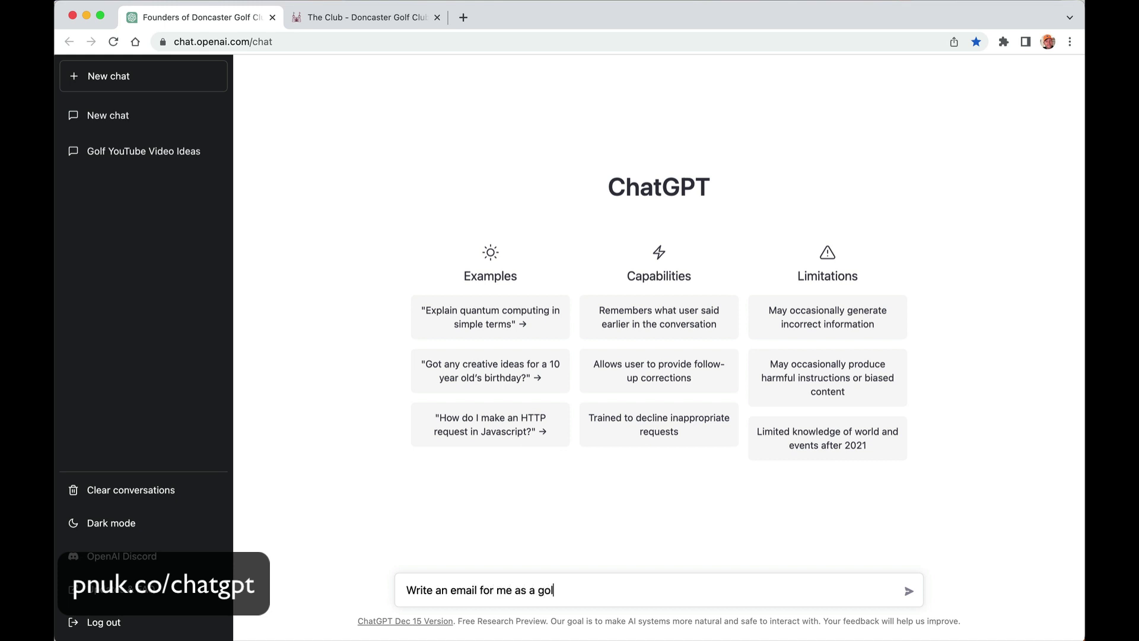
text(f youtube asking to play and)
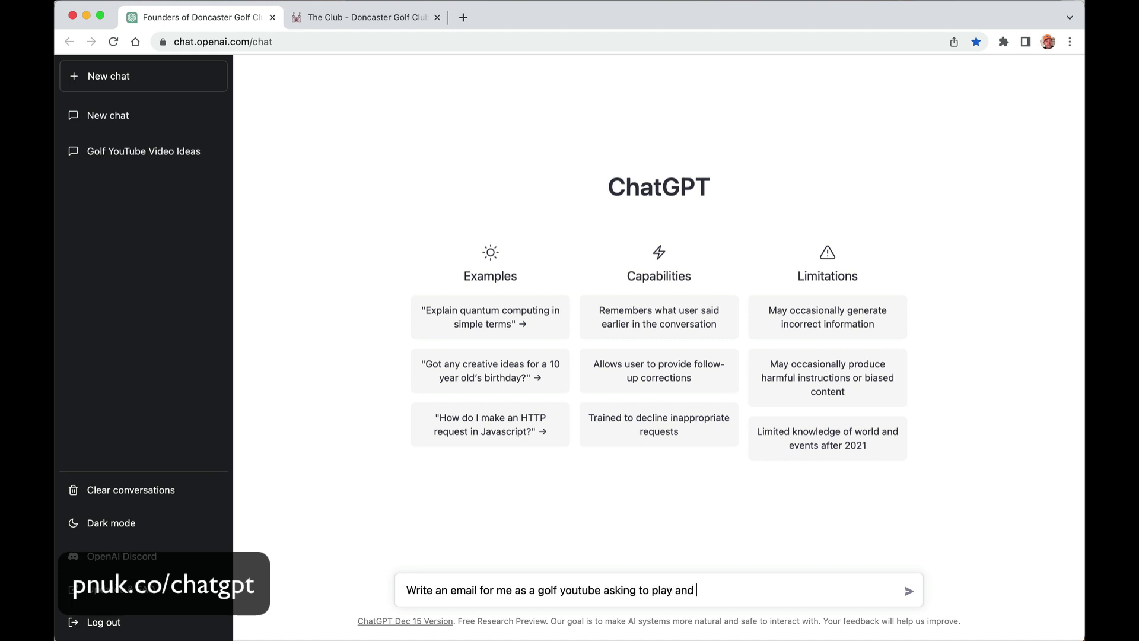
text( film a few holes on a golf cour)
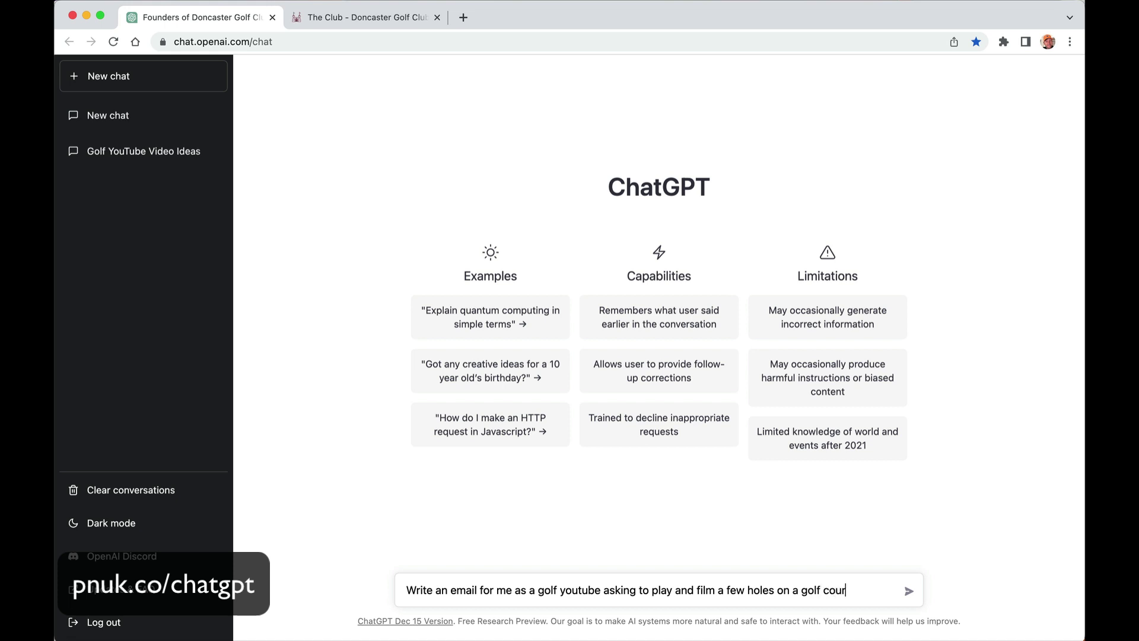
text(se)
key(Return)
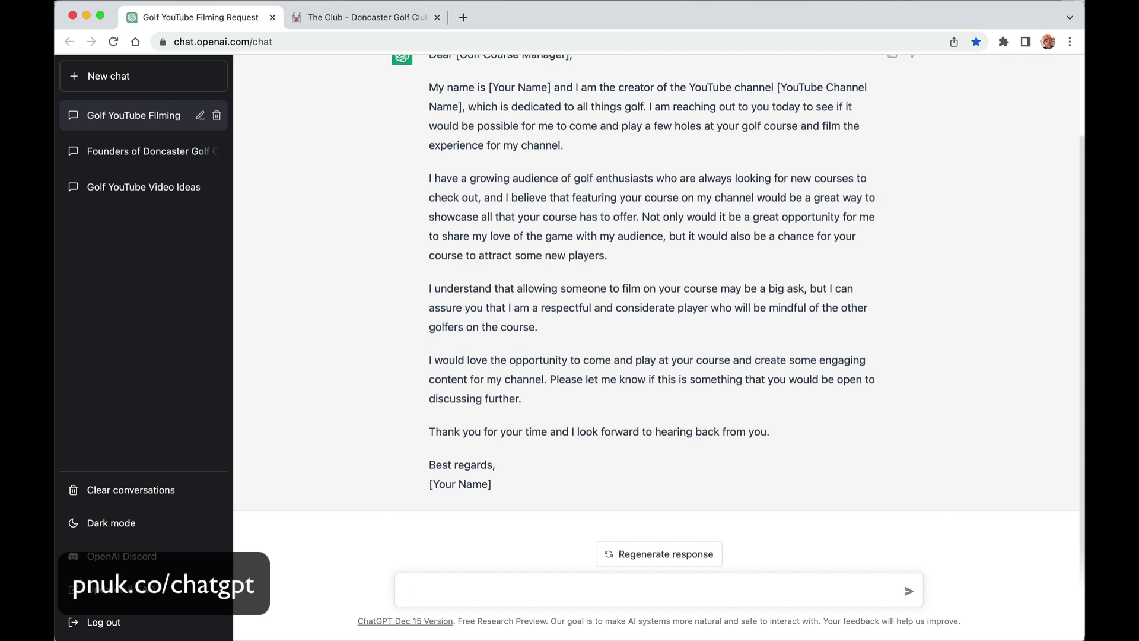
Start another chat and ask for a 300-word about-page description for PNUK Golf.
click(158, 76)
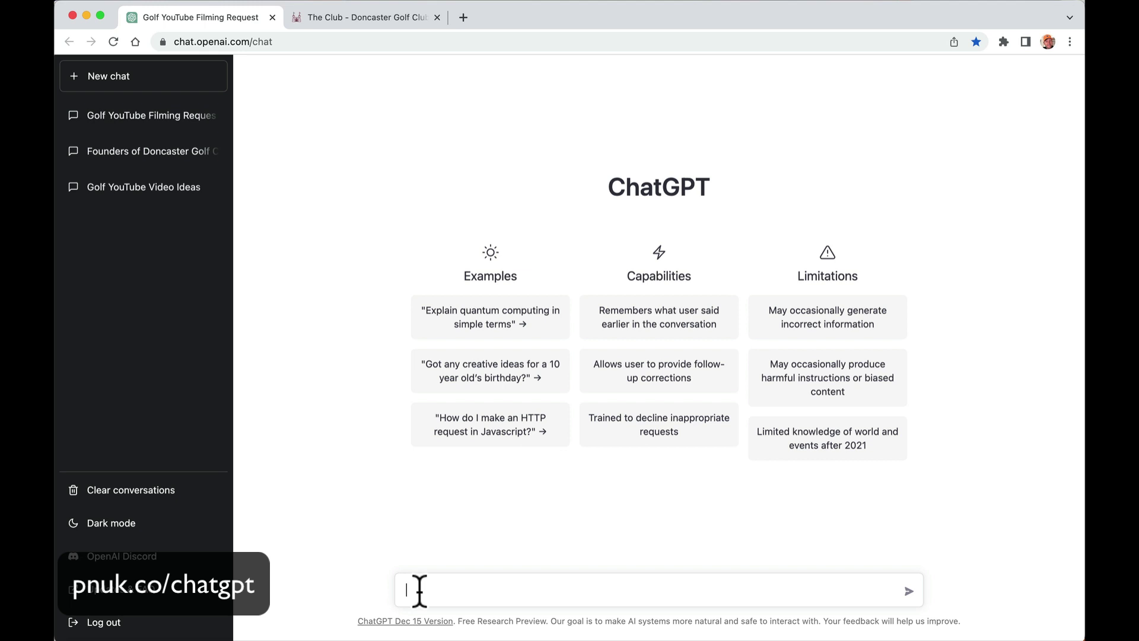
text(Write a description for my golf y)
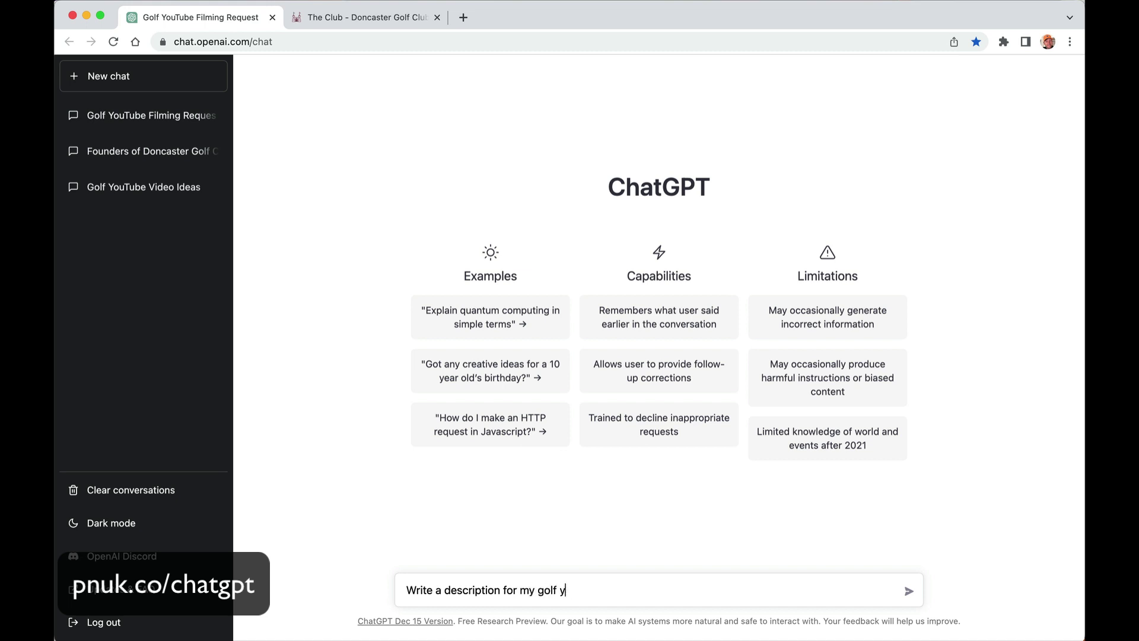
text(outube about page PNUK GOlf in 300)
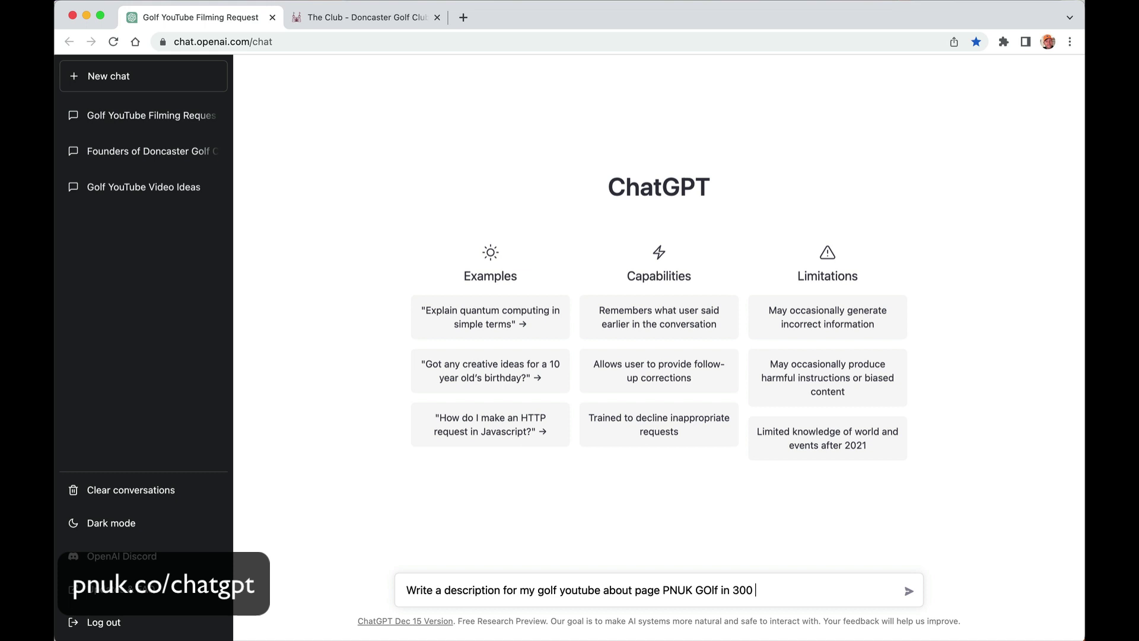
text( words please)
key(Return)
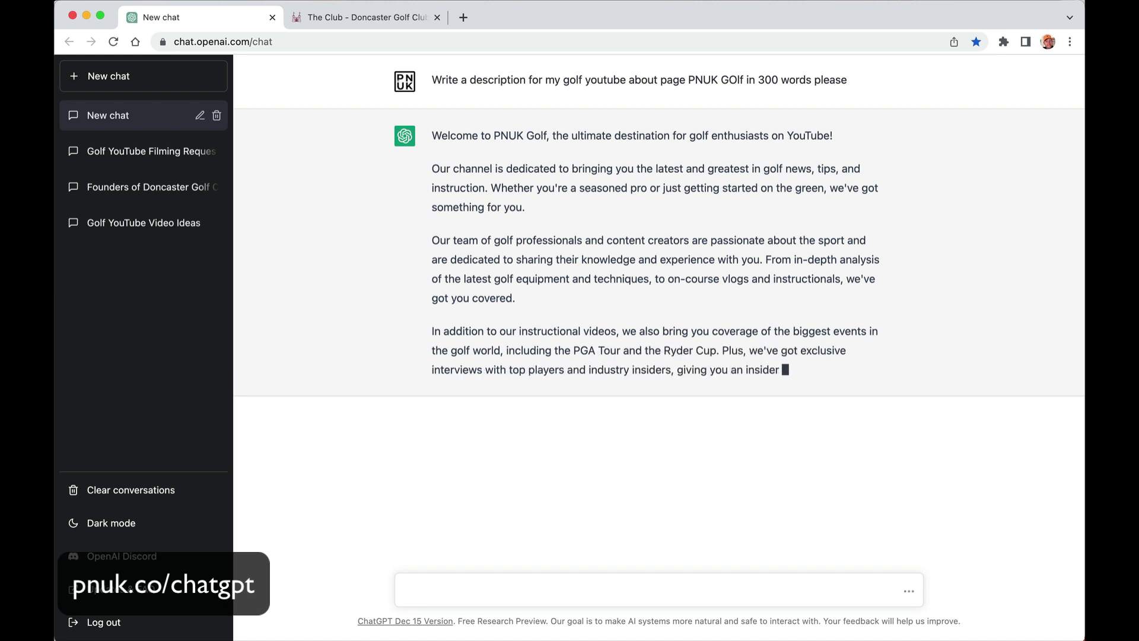
Ask for the description rewritten for amateur hacks, not professionals, then return to the Doncaster tab.
text(we ar)
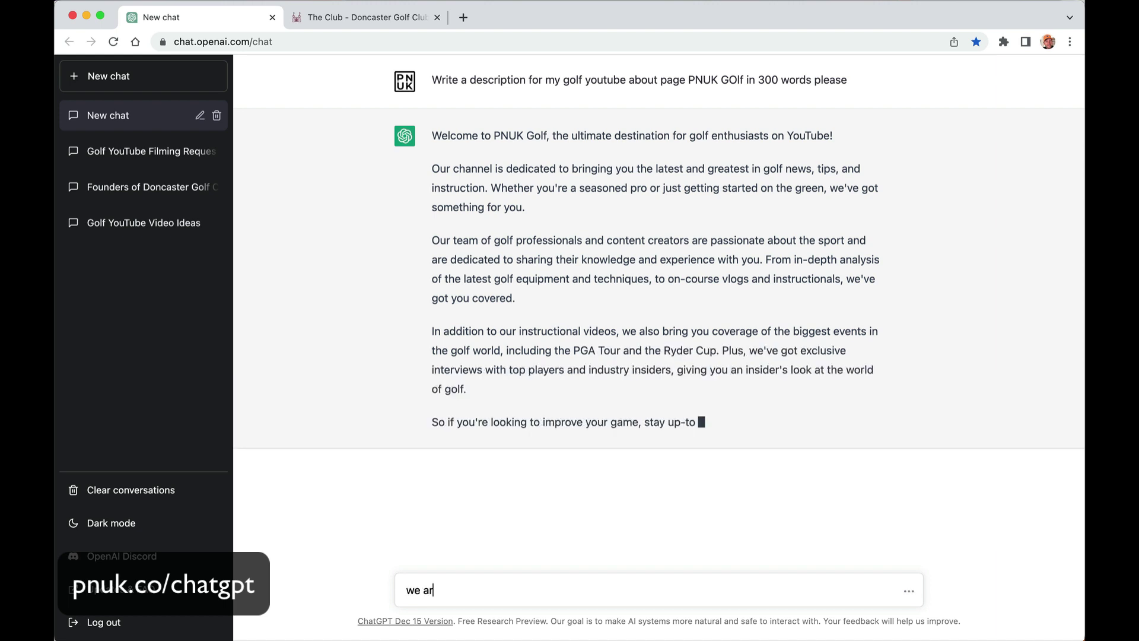
text(e amateurs not)
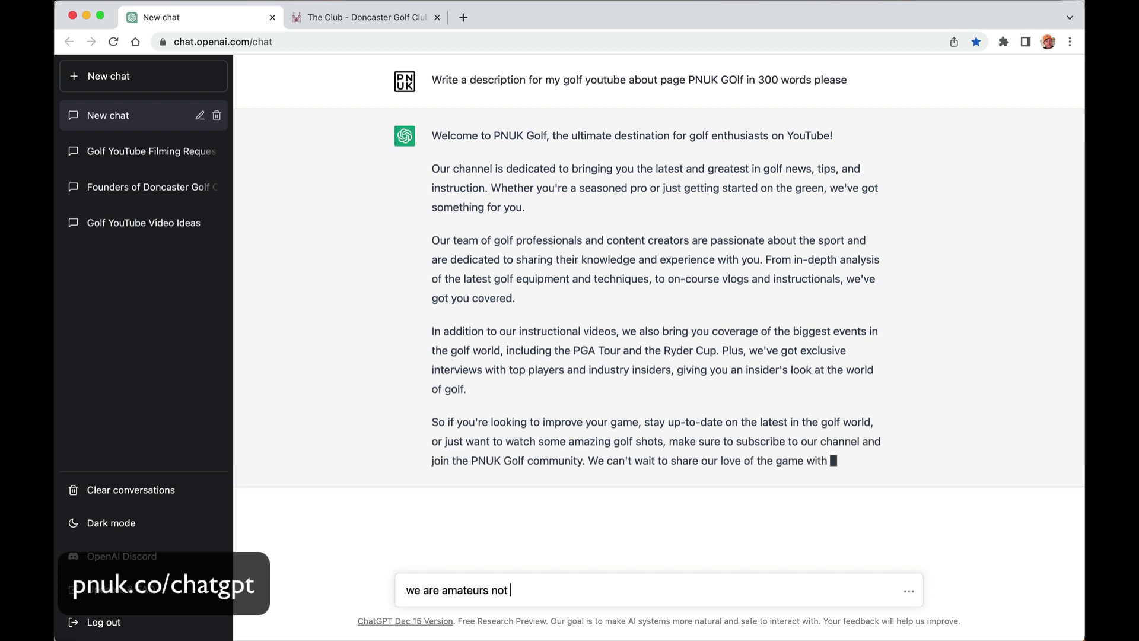
text( profres)
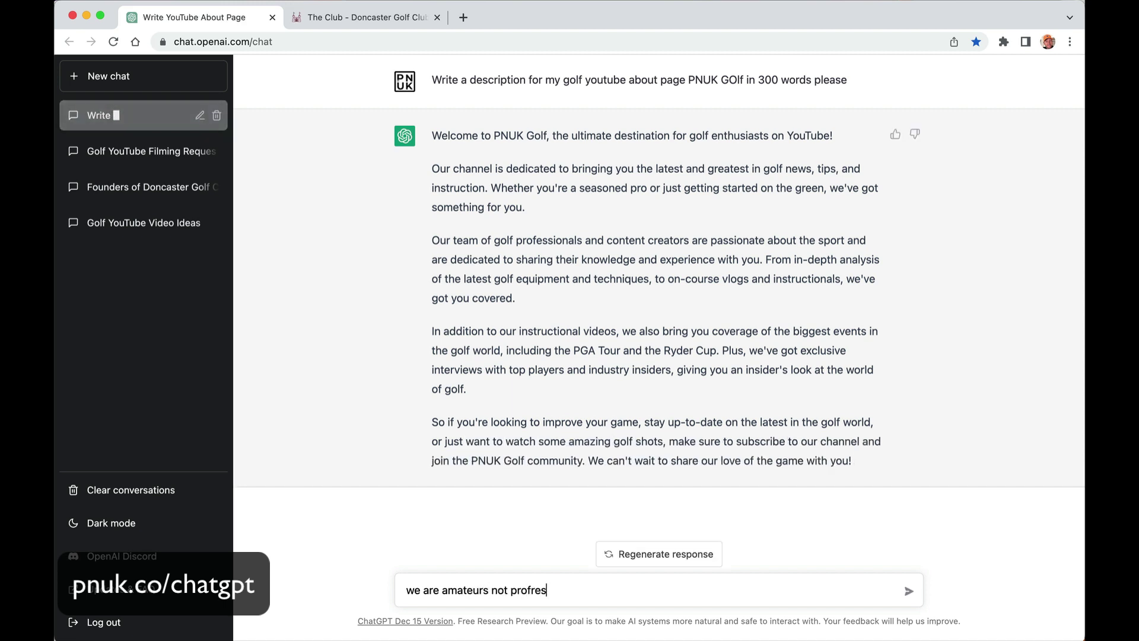
text(sionals just hacks can you wr)
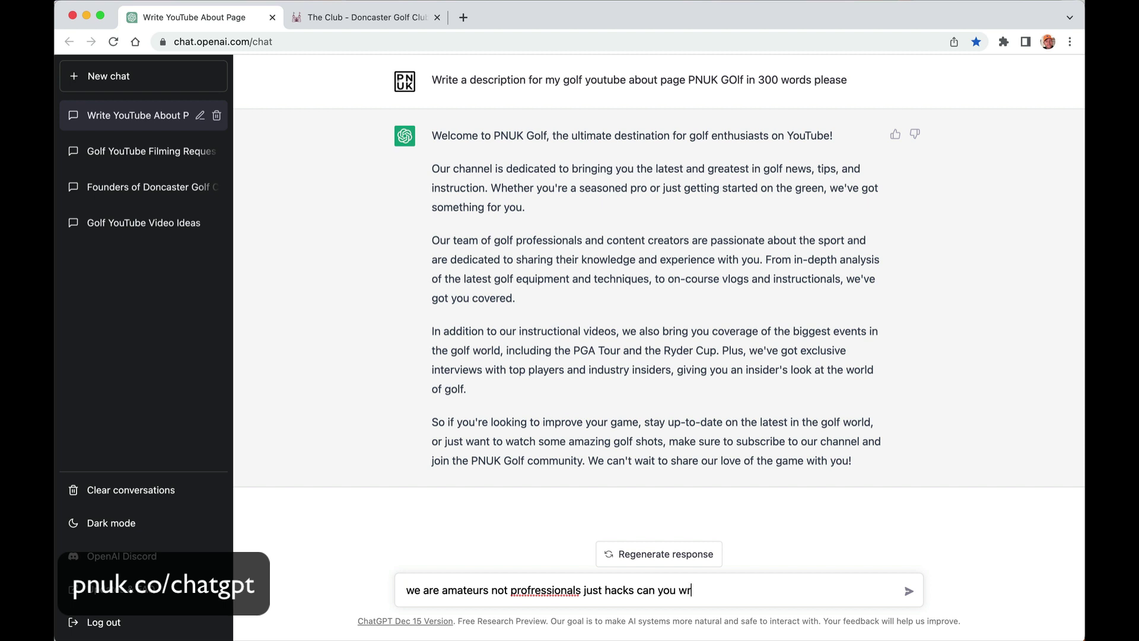
text(ite again please)
key(Return)
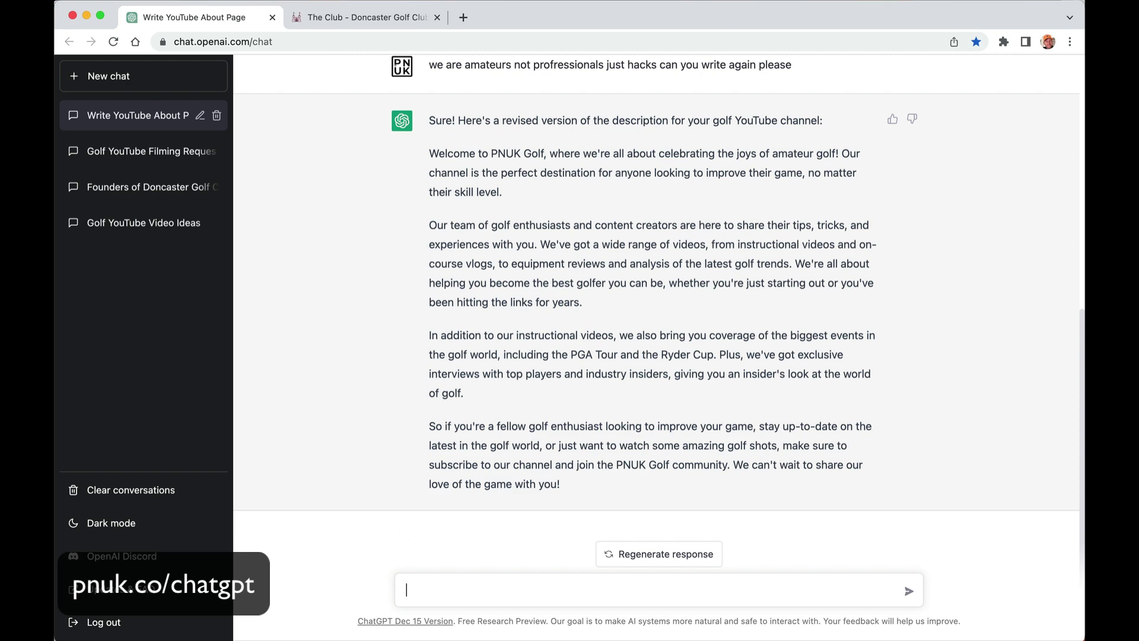
click(344, 22)
Load pnuk.tv, open the PNUK TV Forum, and scroll through its category boards to the end.
click(330, 40)
text(p)
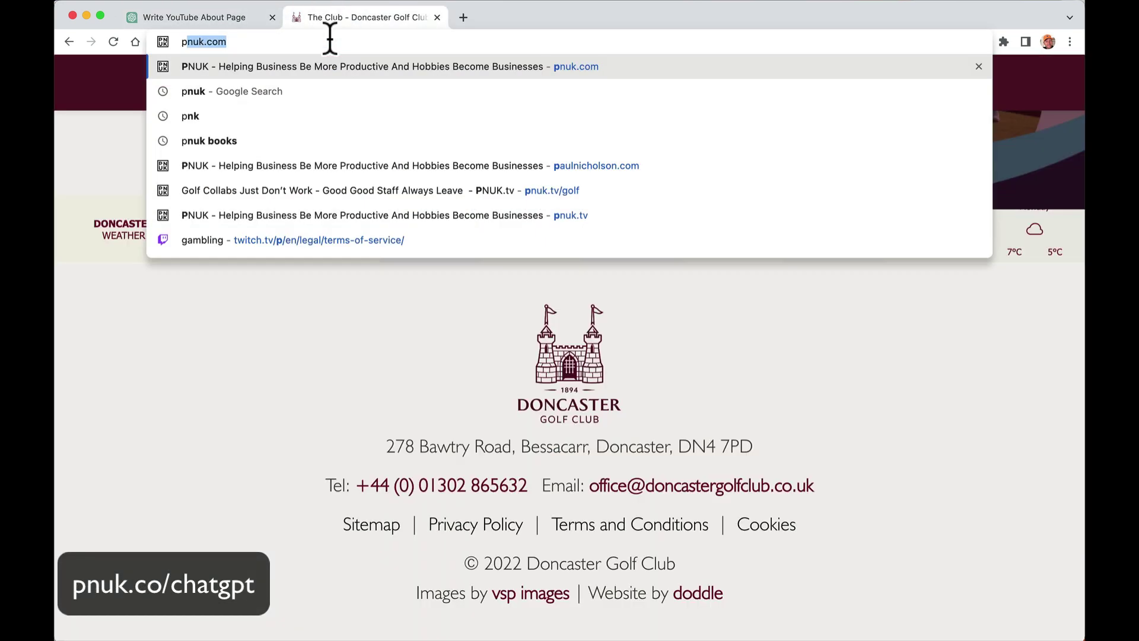
text(nuk.tv)
key(Return)
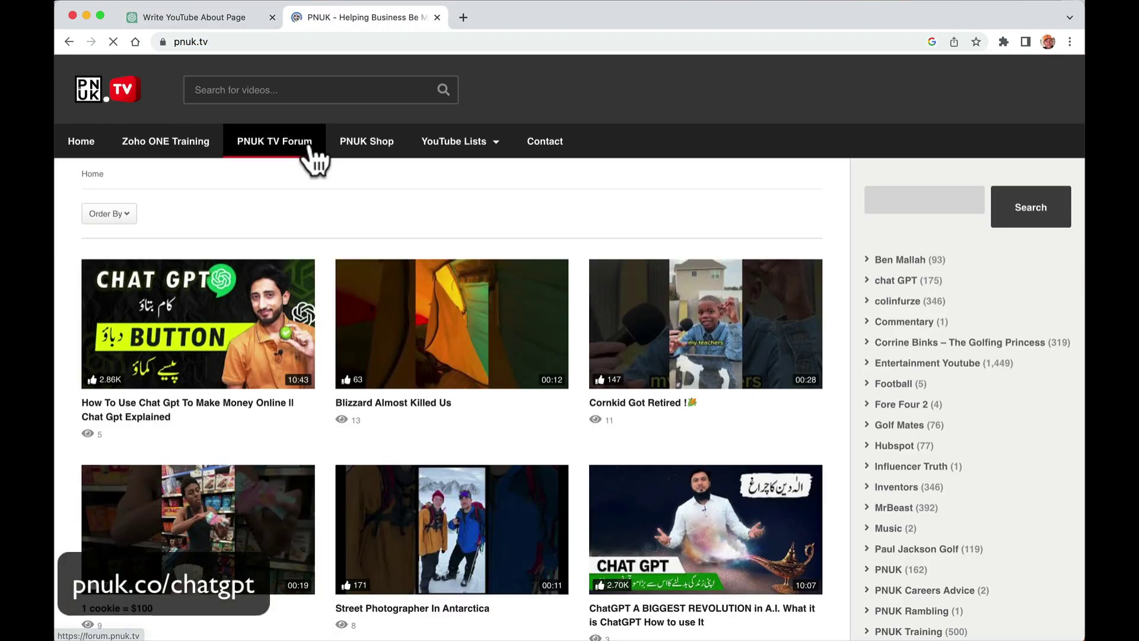
click(282, 146)
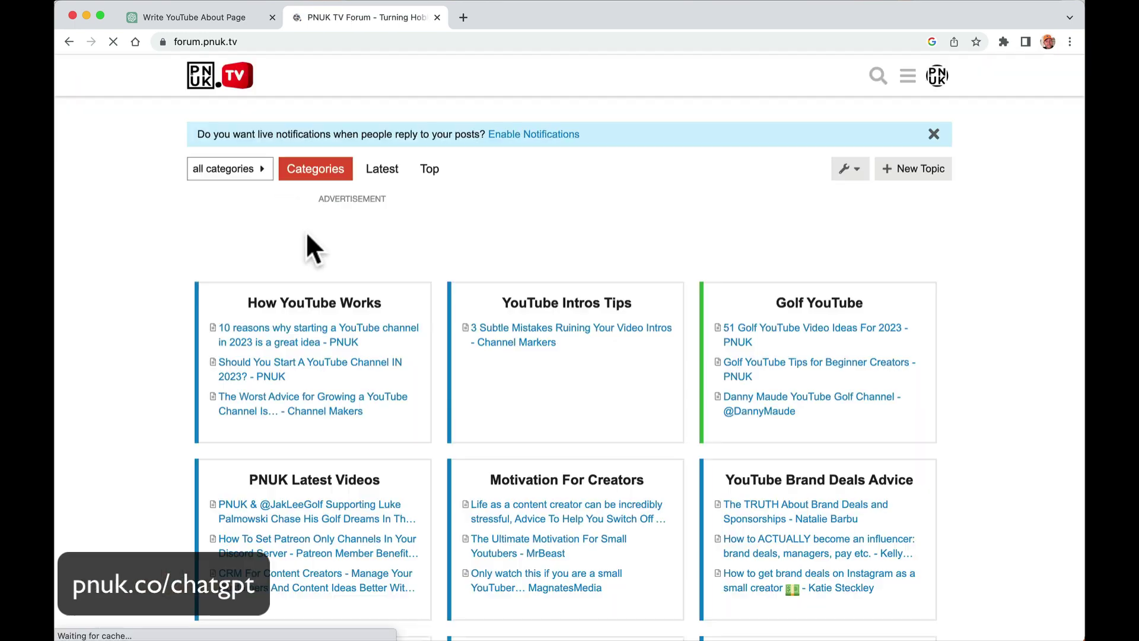
scroll(379, 570, down, 2)
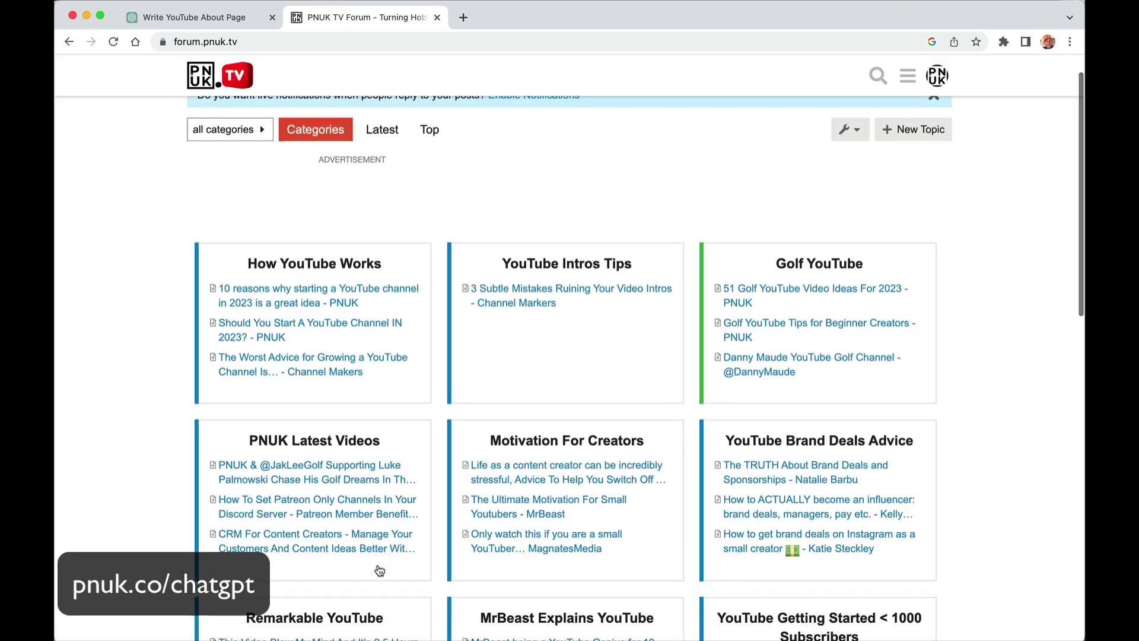
scroll(380, 570, down, 10)
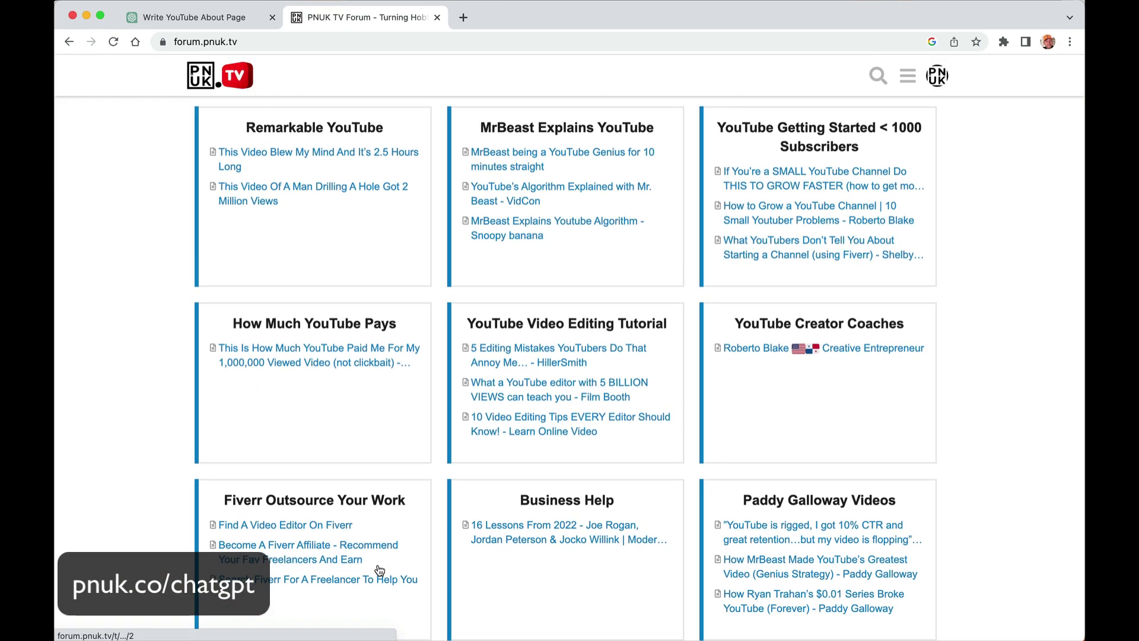
scroll(380, 570, down, 1)
scroll(380, 570, down, 5)
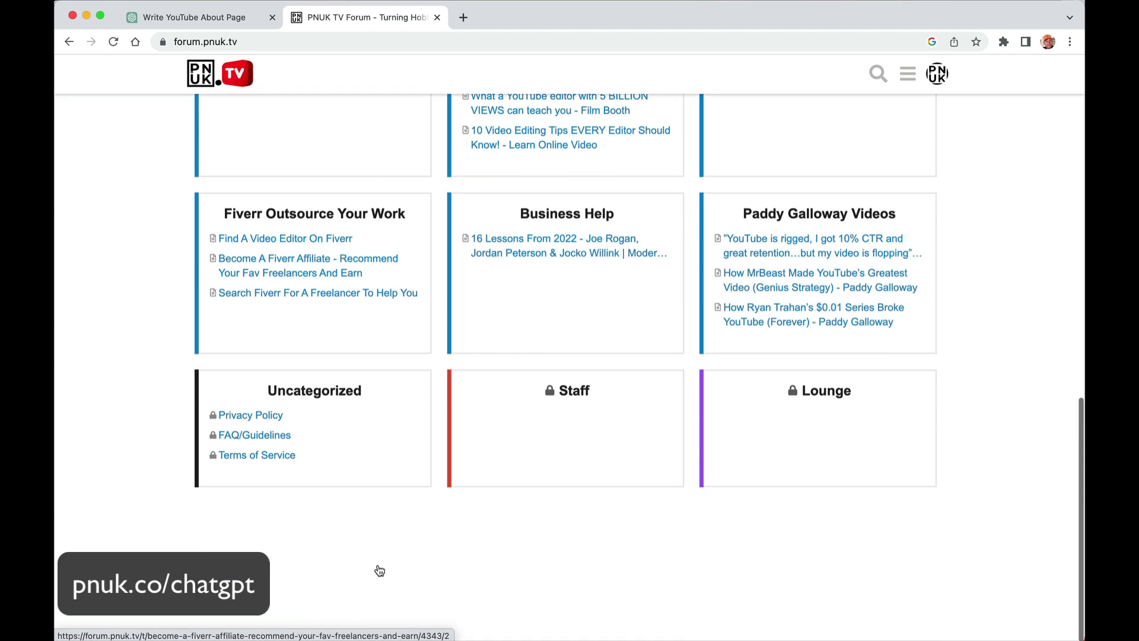